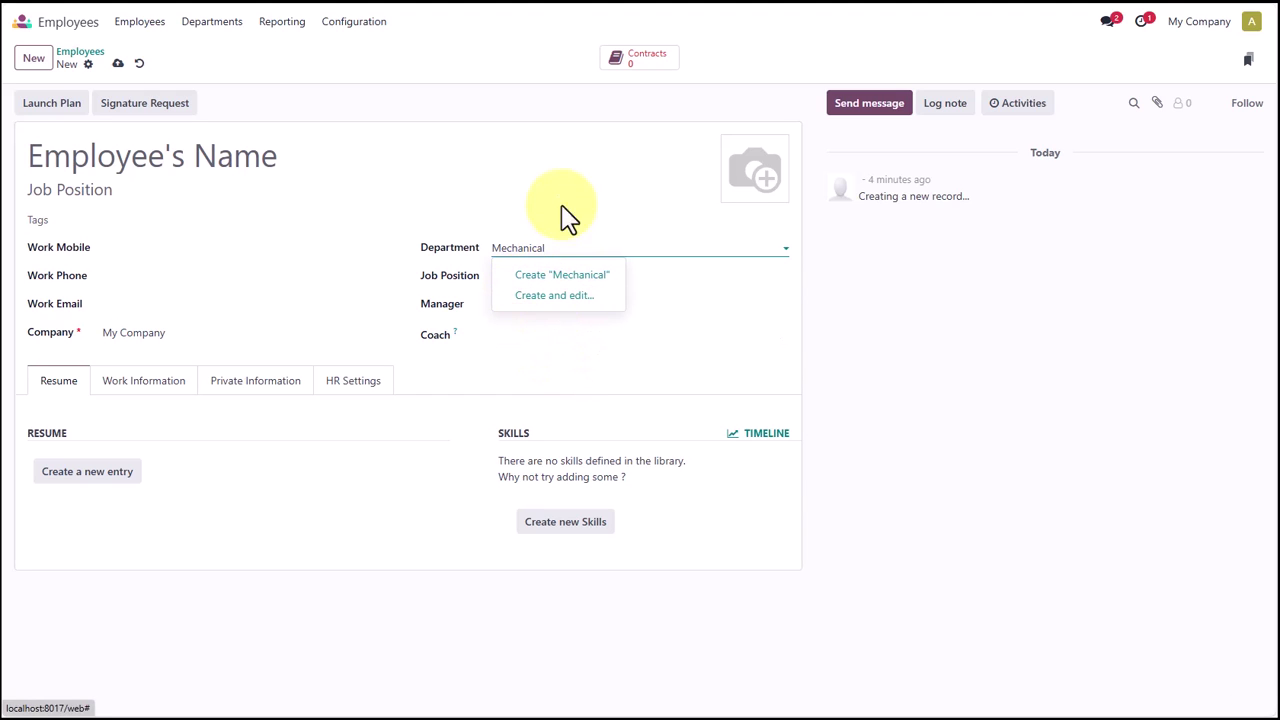
Clear the Department entry and examine the dropdown options of the Job Position, Manager and Coach fields on the employee form.
left_click_drag(574, 246, 418, 250)
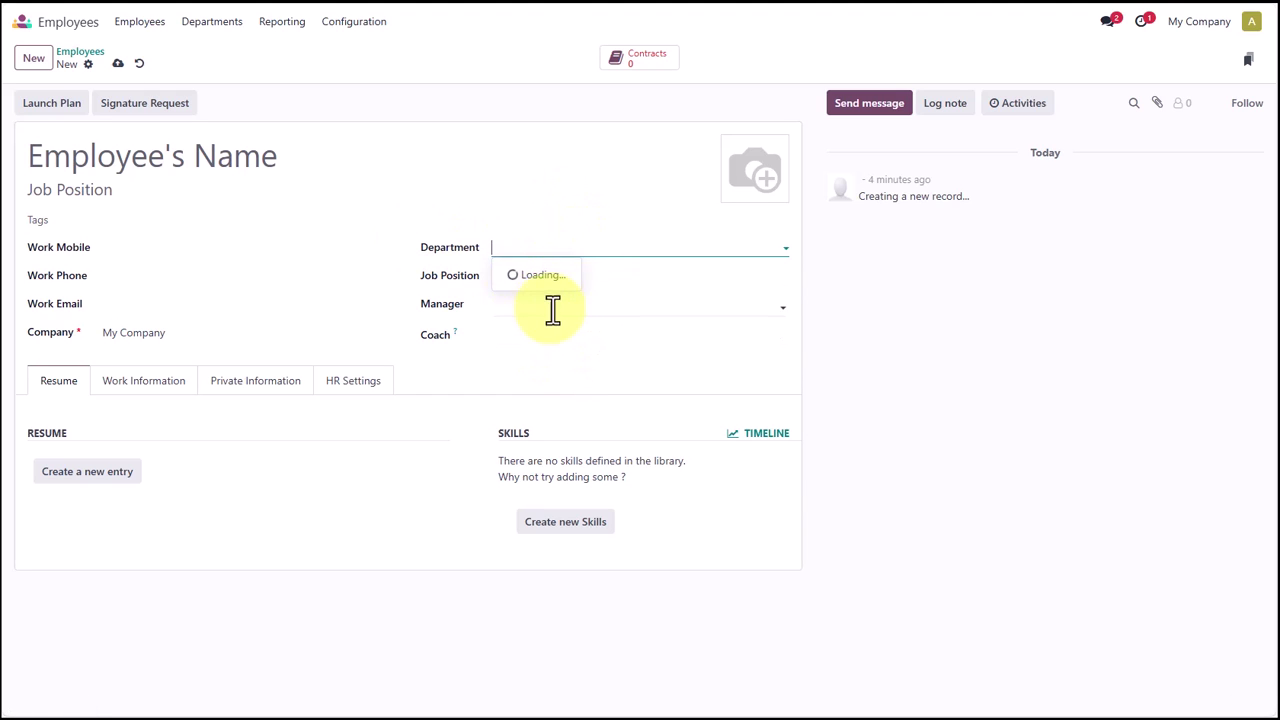
left_click(668, 281)
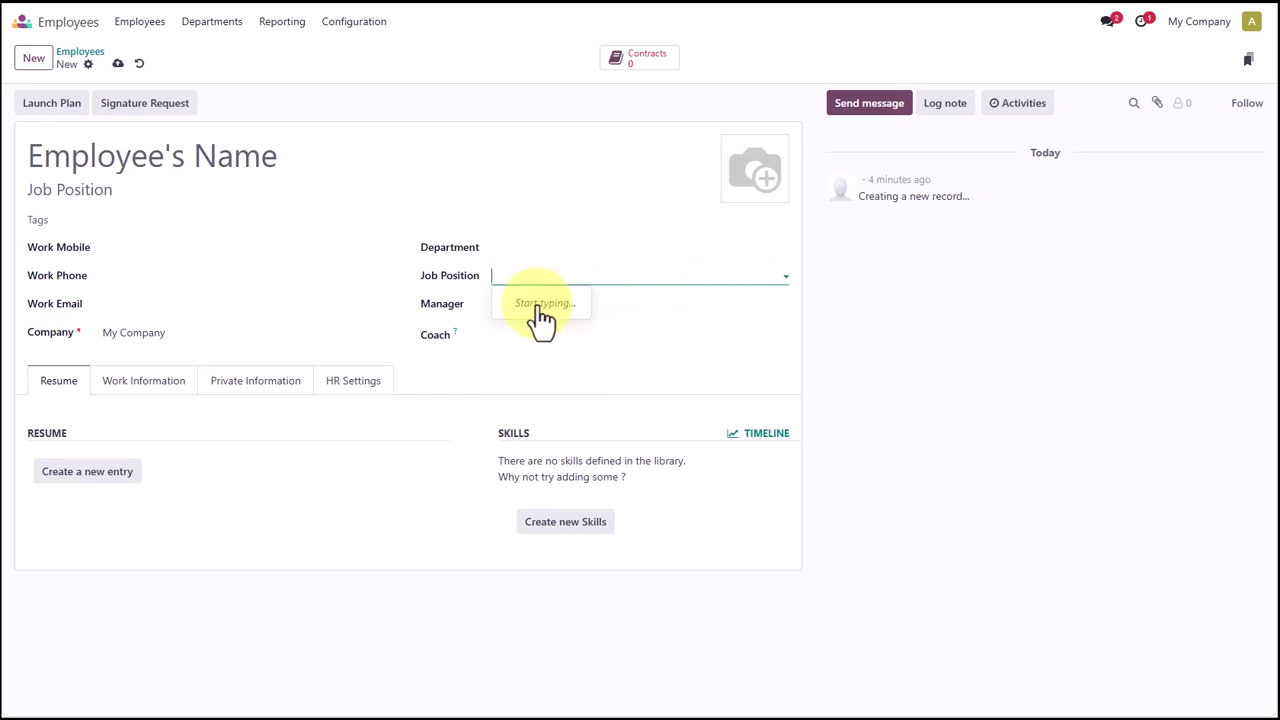
left_click(641, 314)
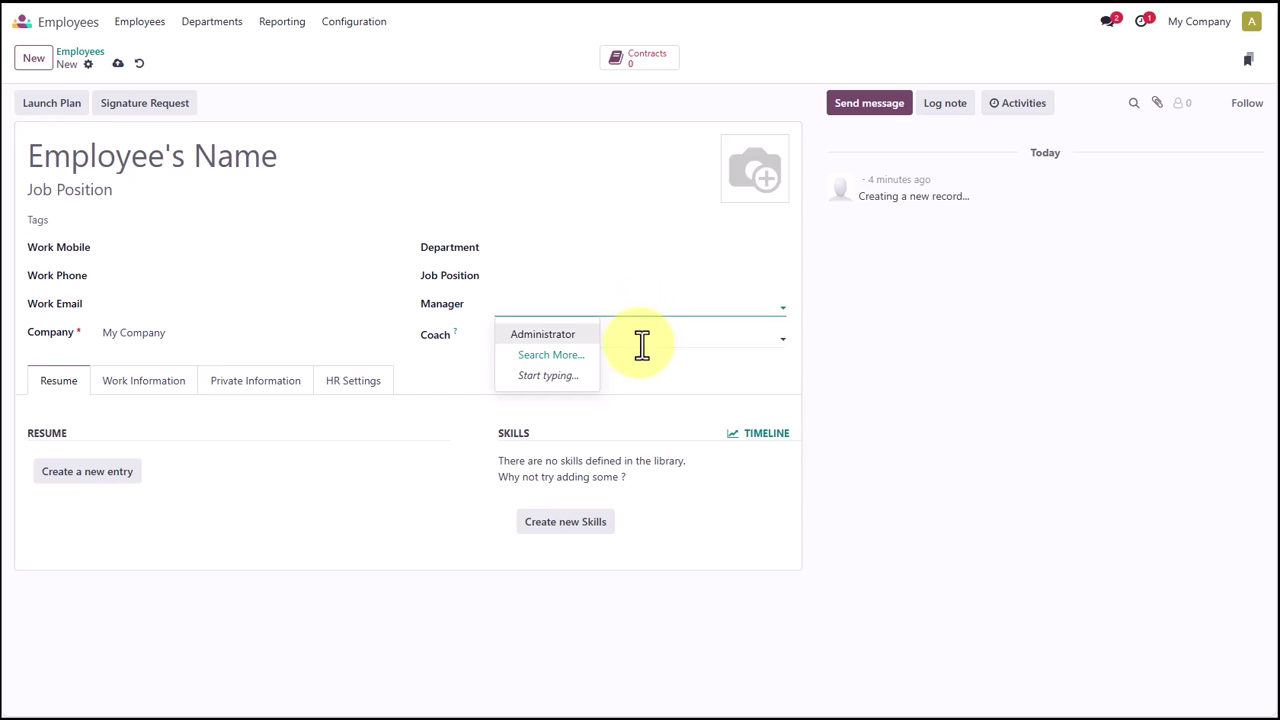
left_click(648, 341)
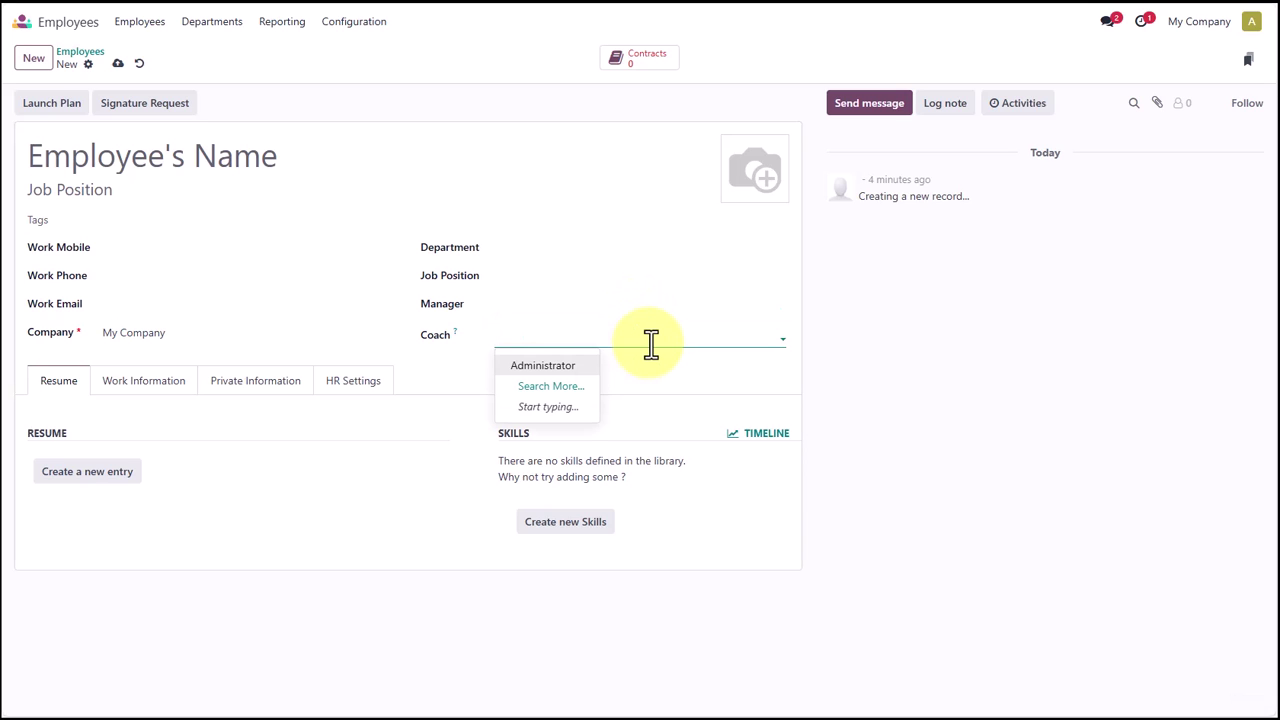
left_click(610, 172)
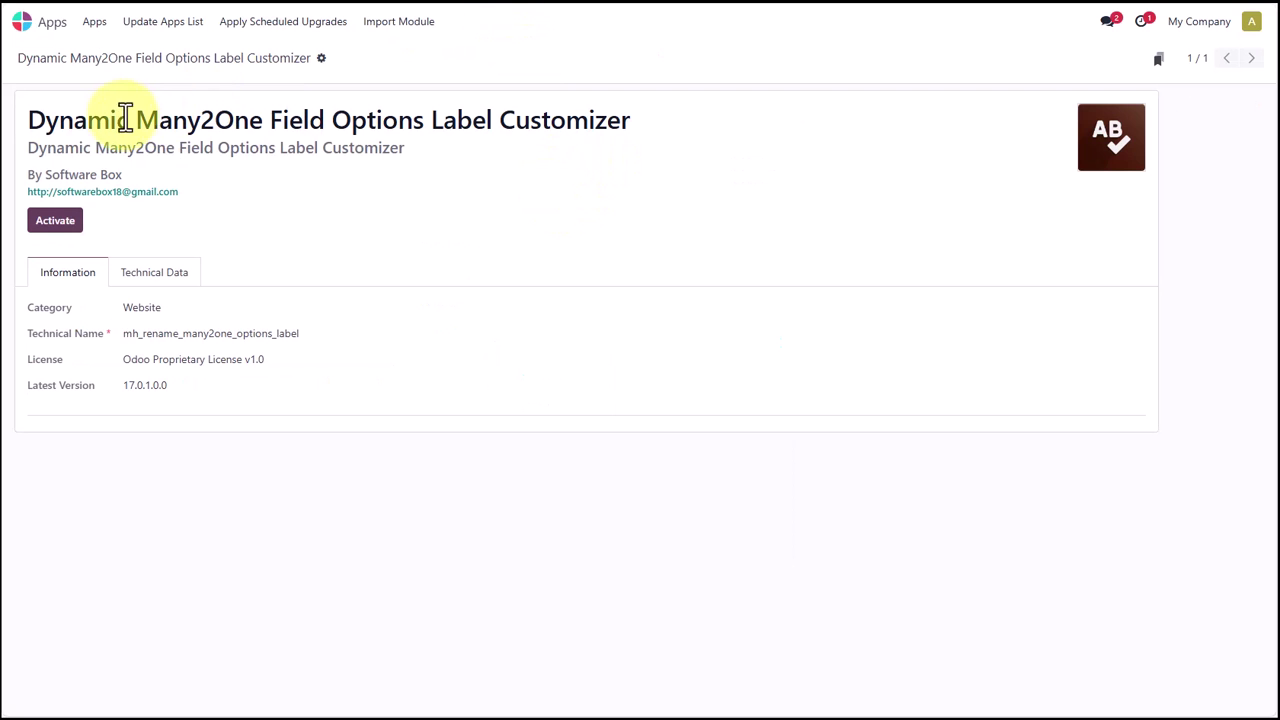
Review the label customizer module's title, check the employee form's creation options for a Department named "abc", and clear the entry.
left_click_drag(28, 118, 630, 125)
left_click(559, 131)
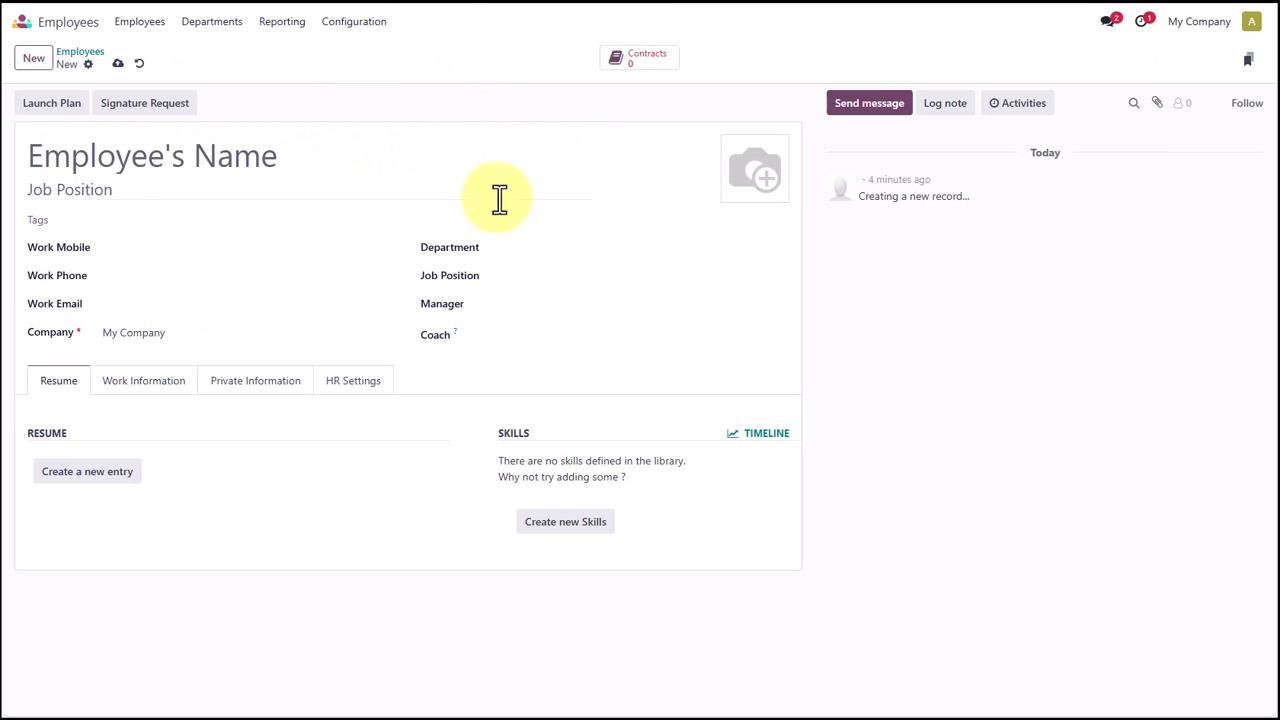
left_click(517, 248)
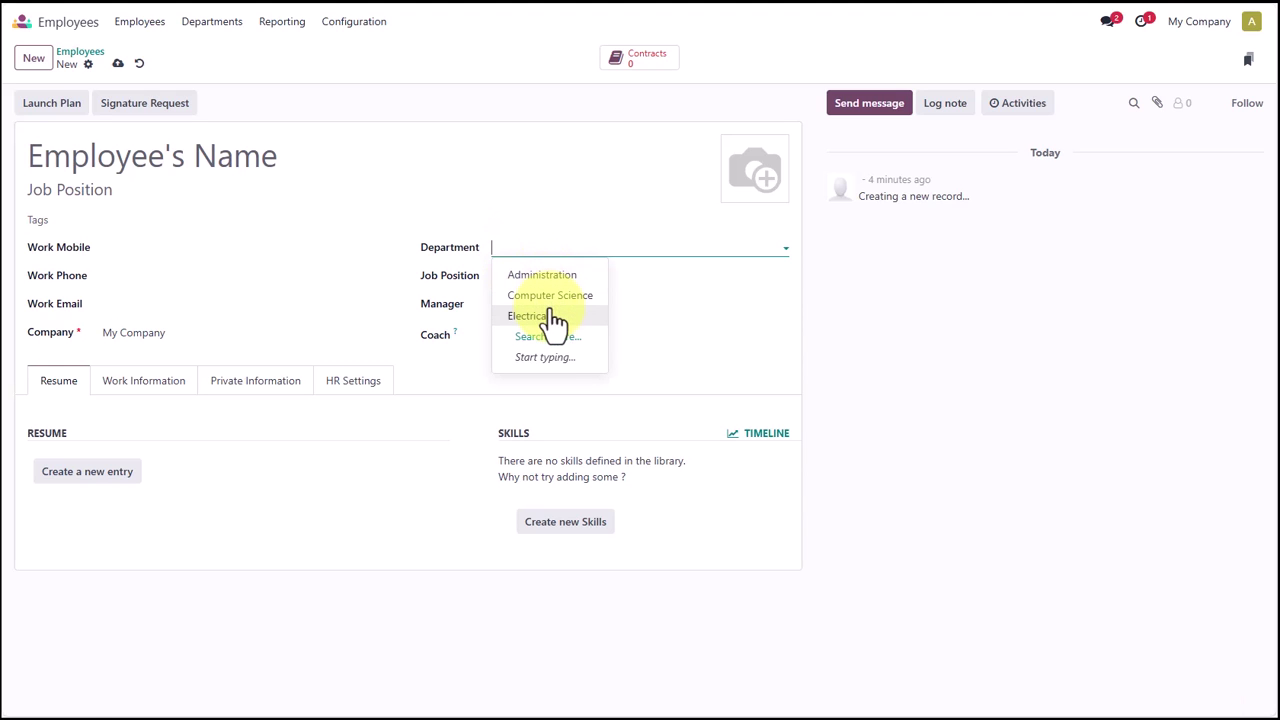
type("abc")
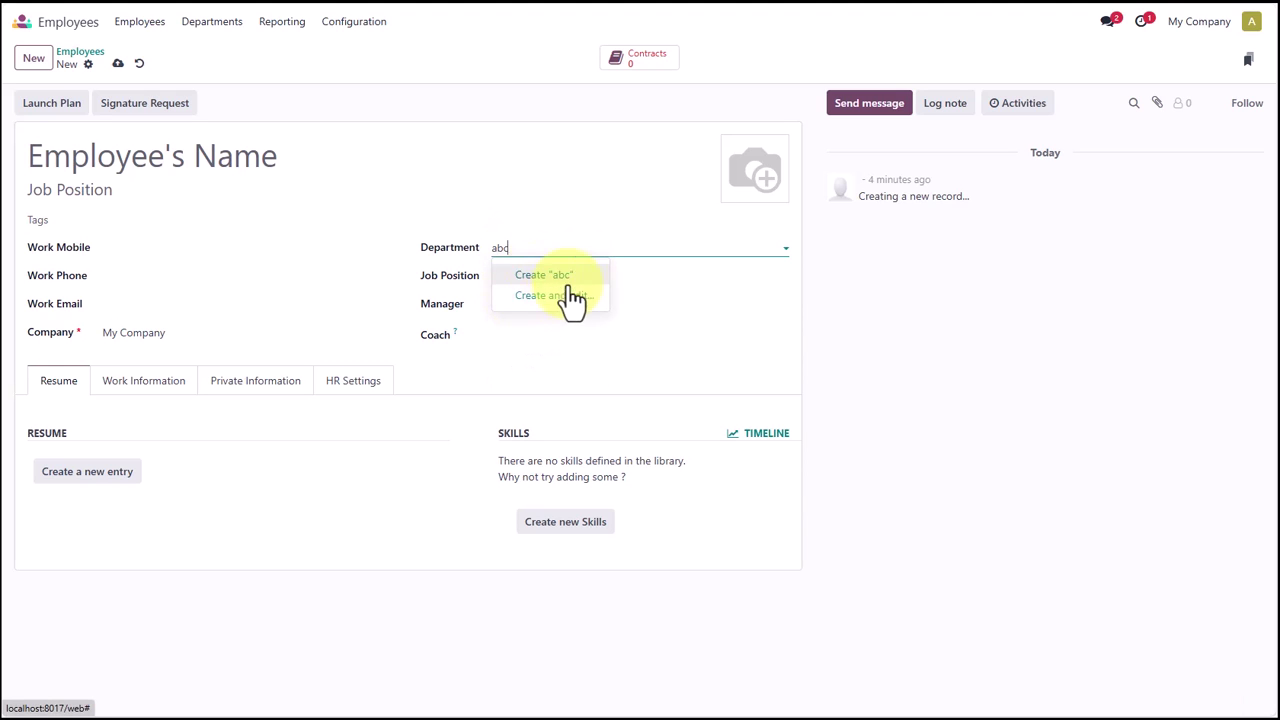
left_click_drag(537, 247, 385, 245)
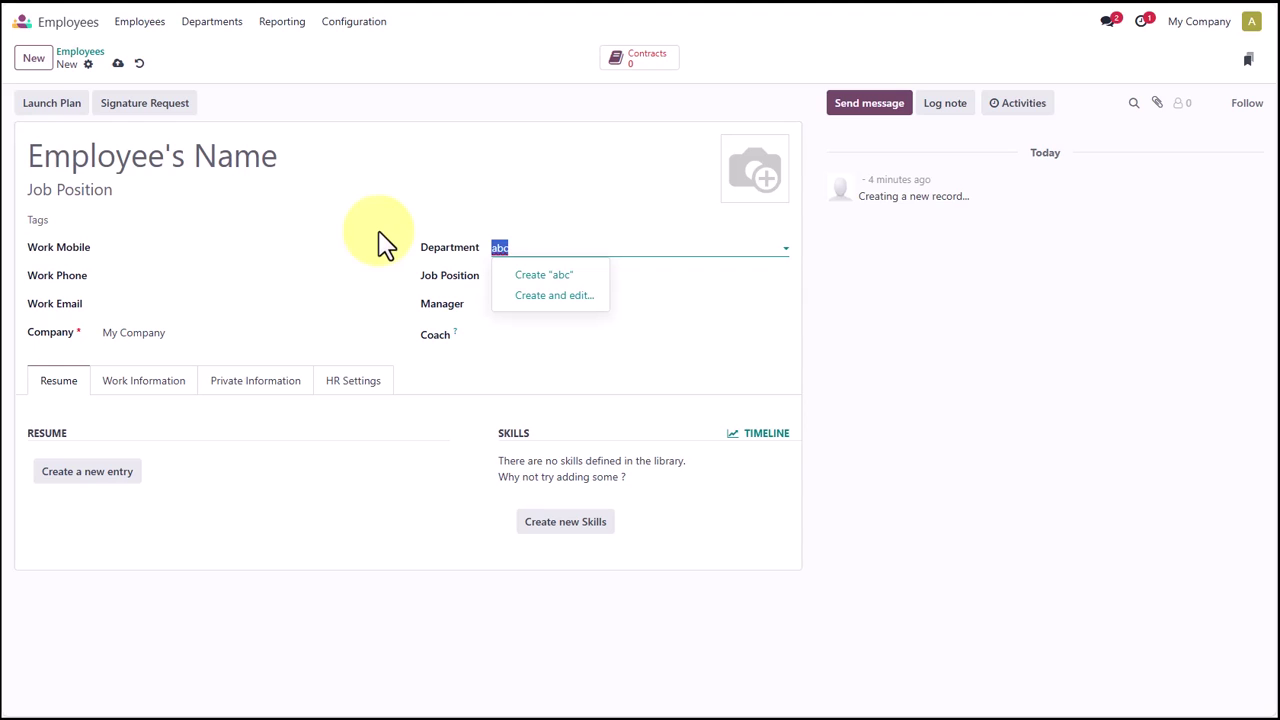
key("BackSpace")
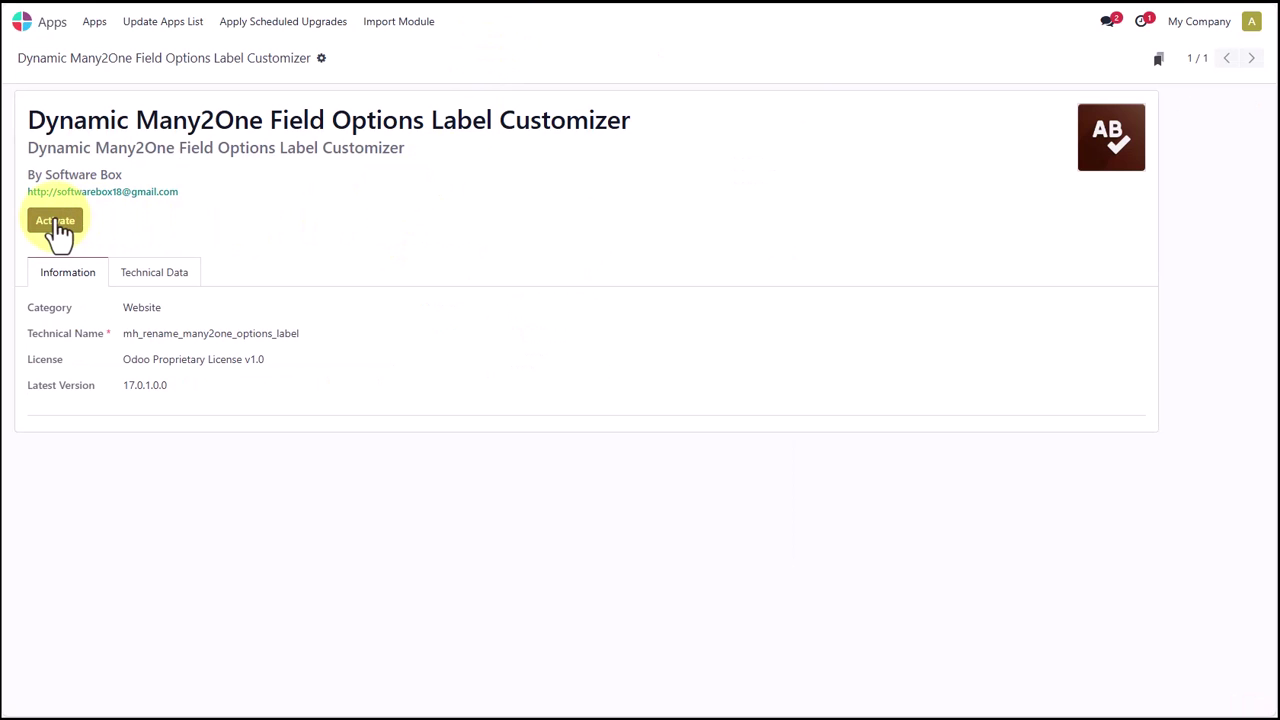
Activate the Dynamic Many2One Field Options Label Customizer module and open the M2O Field Option Label list.
left_click(56, 222)
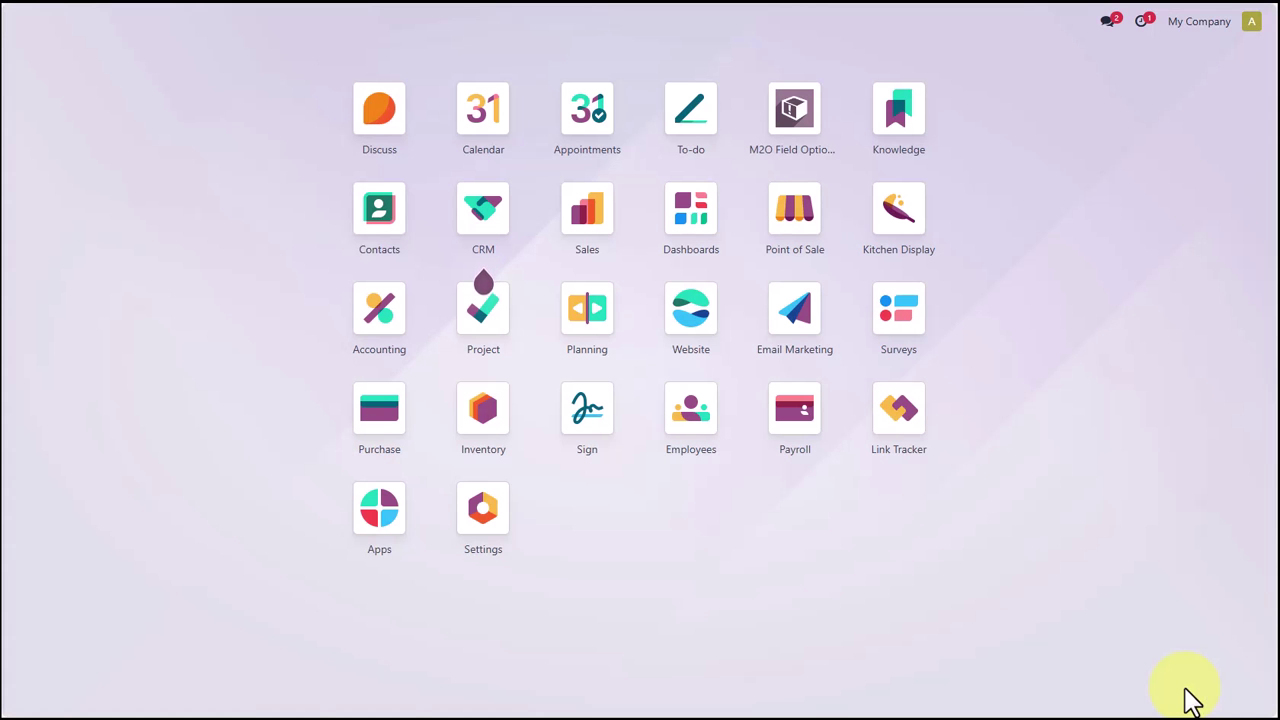
left_click(793, 115)
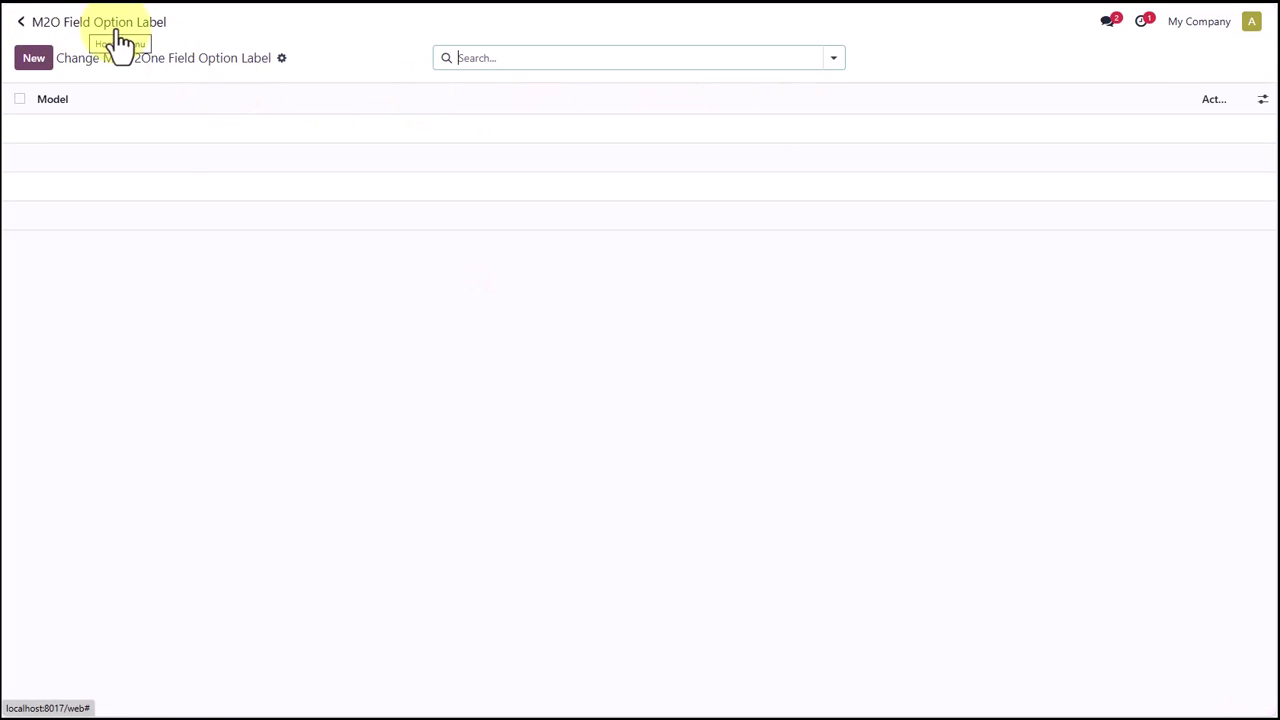
left_click_drag(63, 57, 274, 57)
left_click(391, 51)
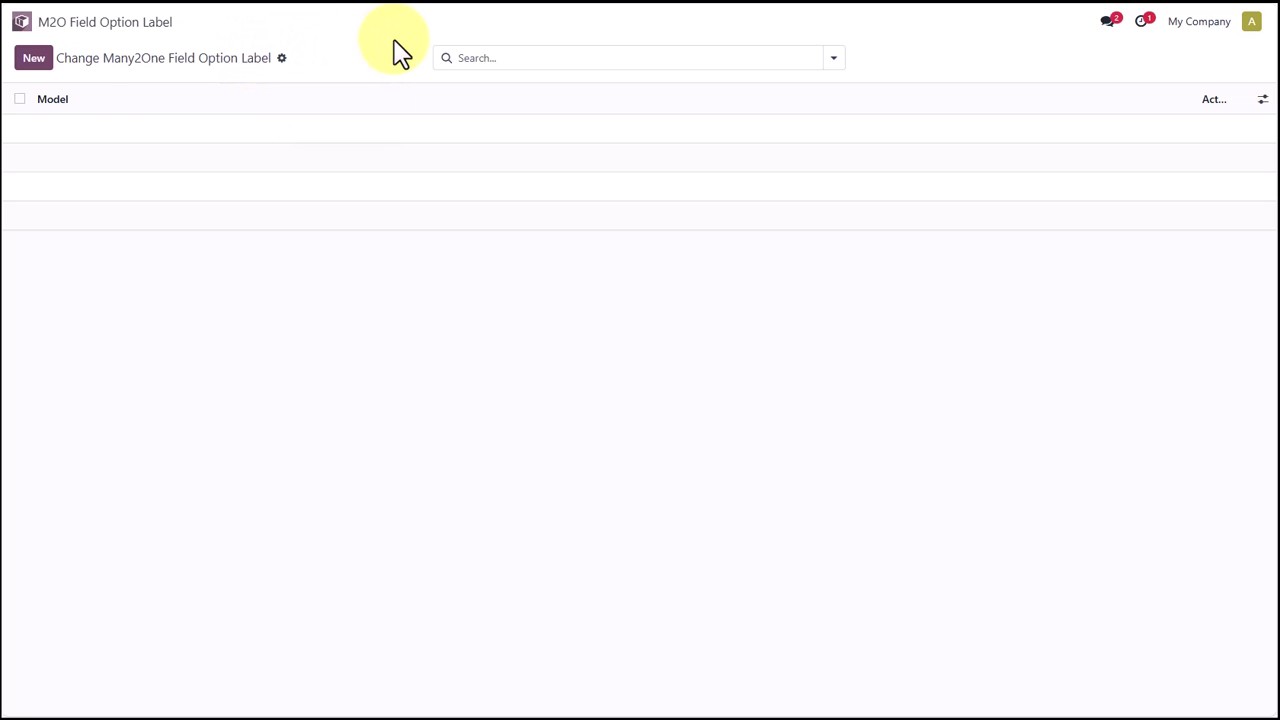
Start a new Many2One field option label record and set its model to Employee.
left_click(33, 58)
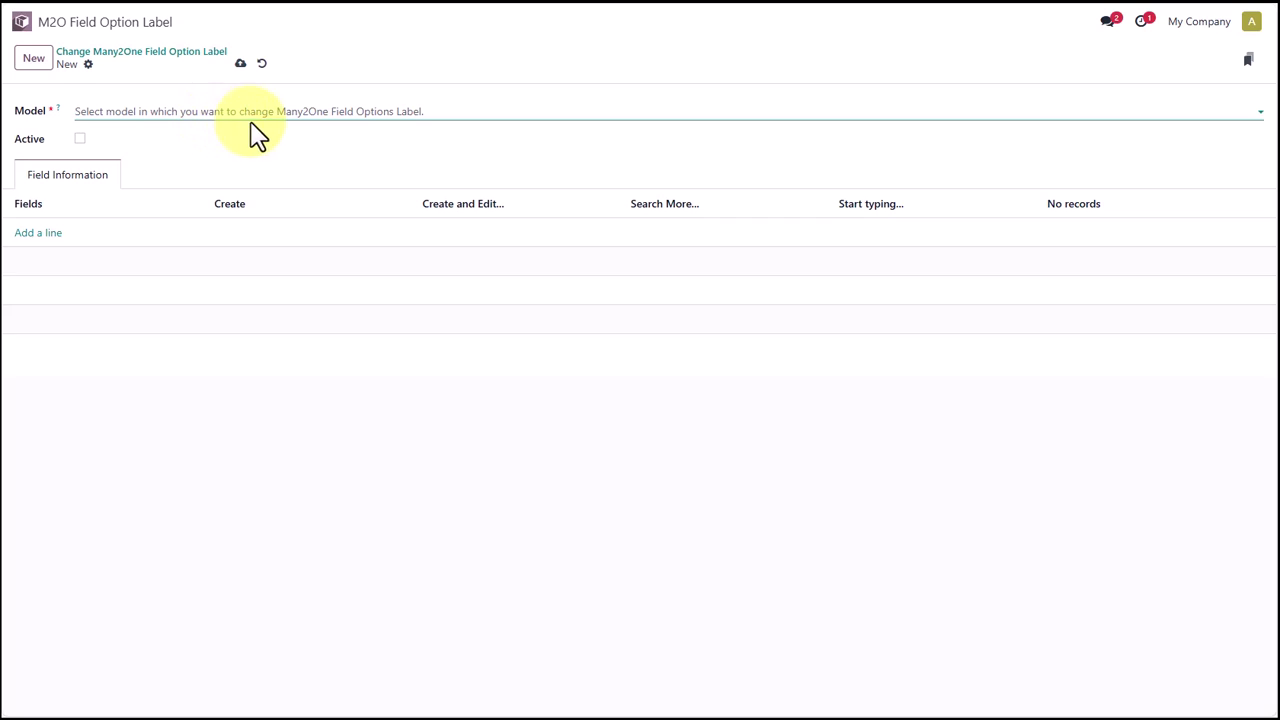
left_click(329, 112)
type("employee")
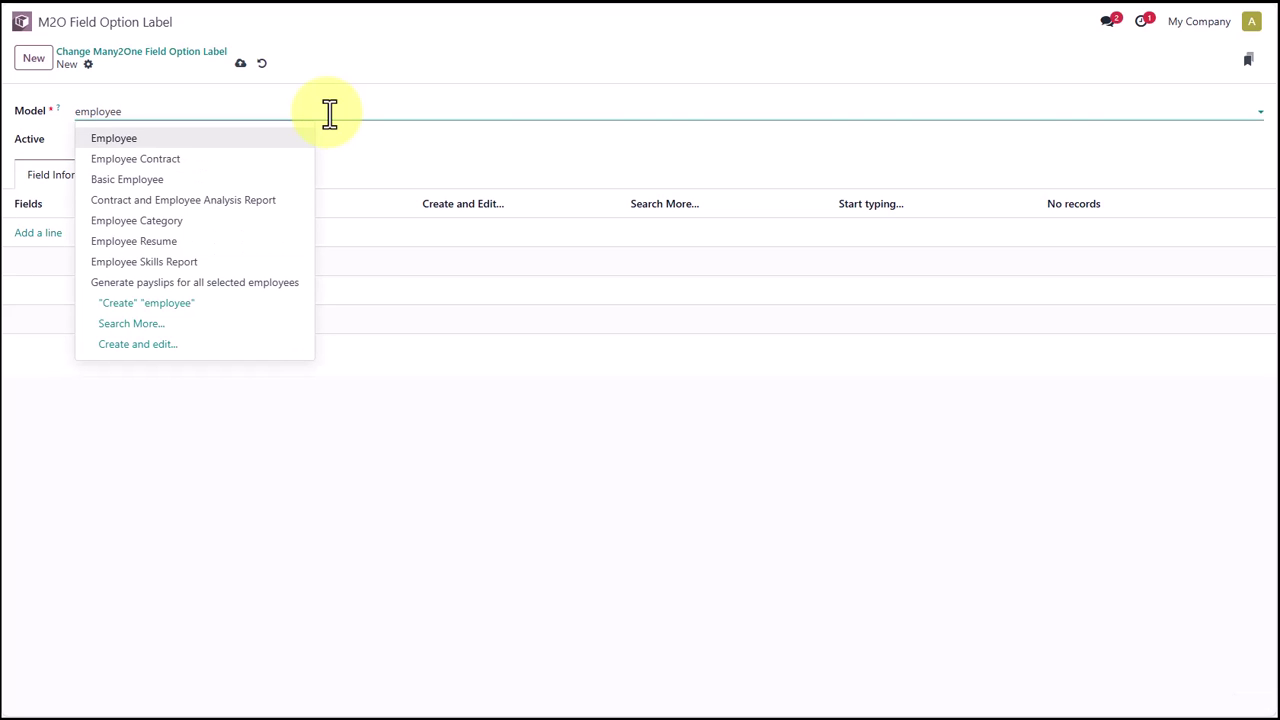
left_click(172, 142)
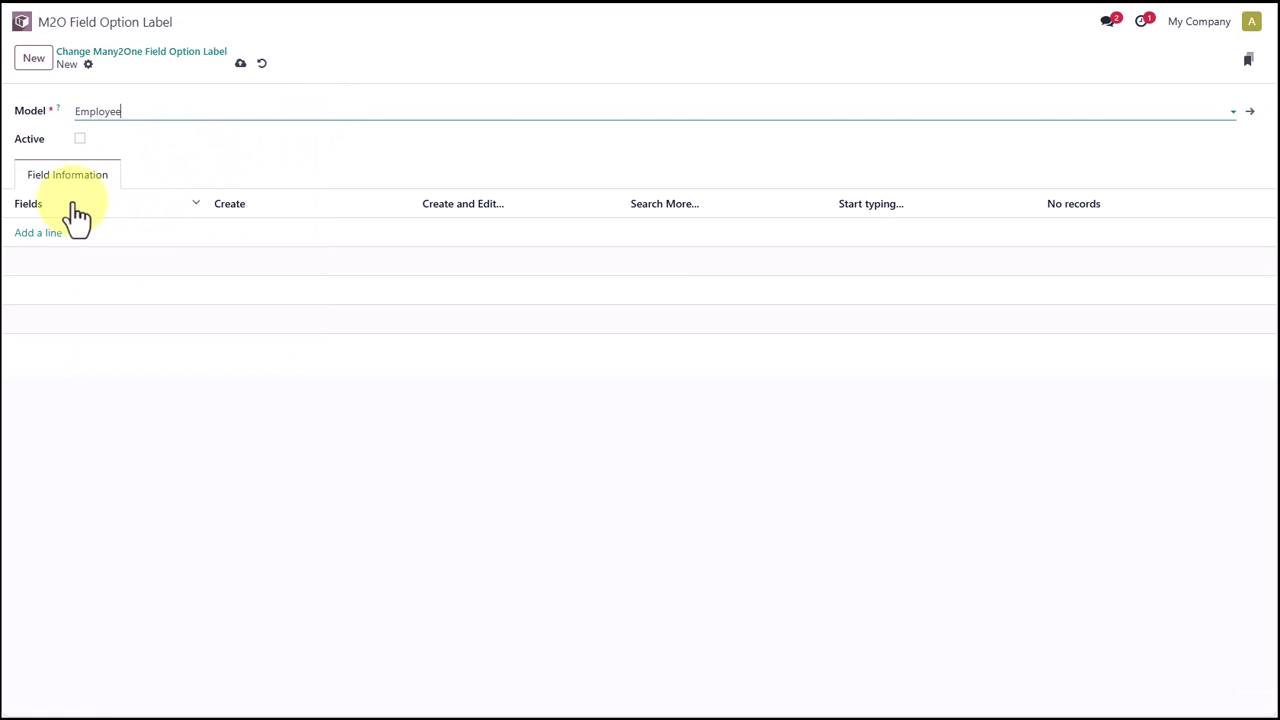
Add a field line for Department (Employee), checking the field's name on the employee form.
left_click(50, 248)
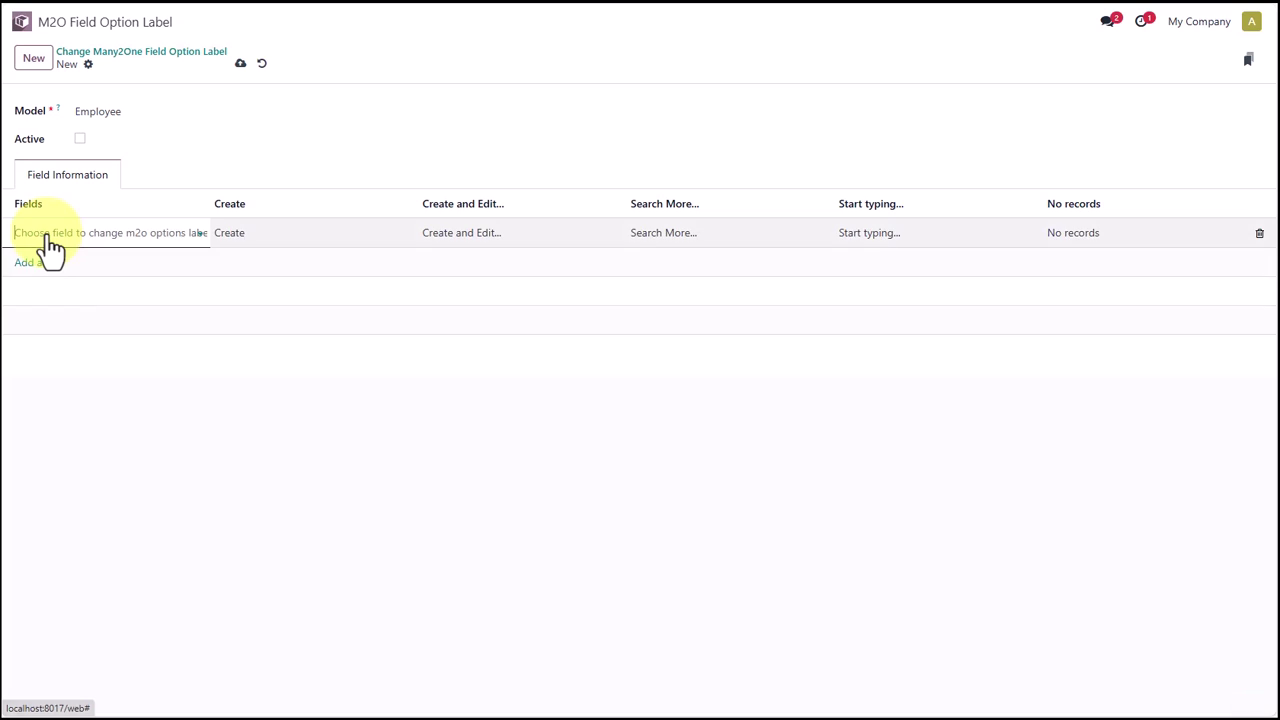
left_click(134, 232)
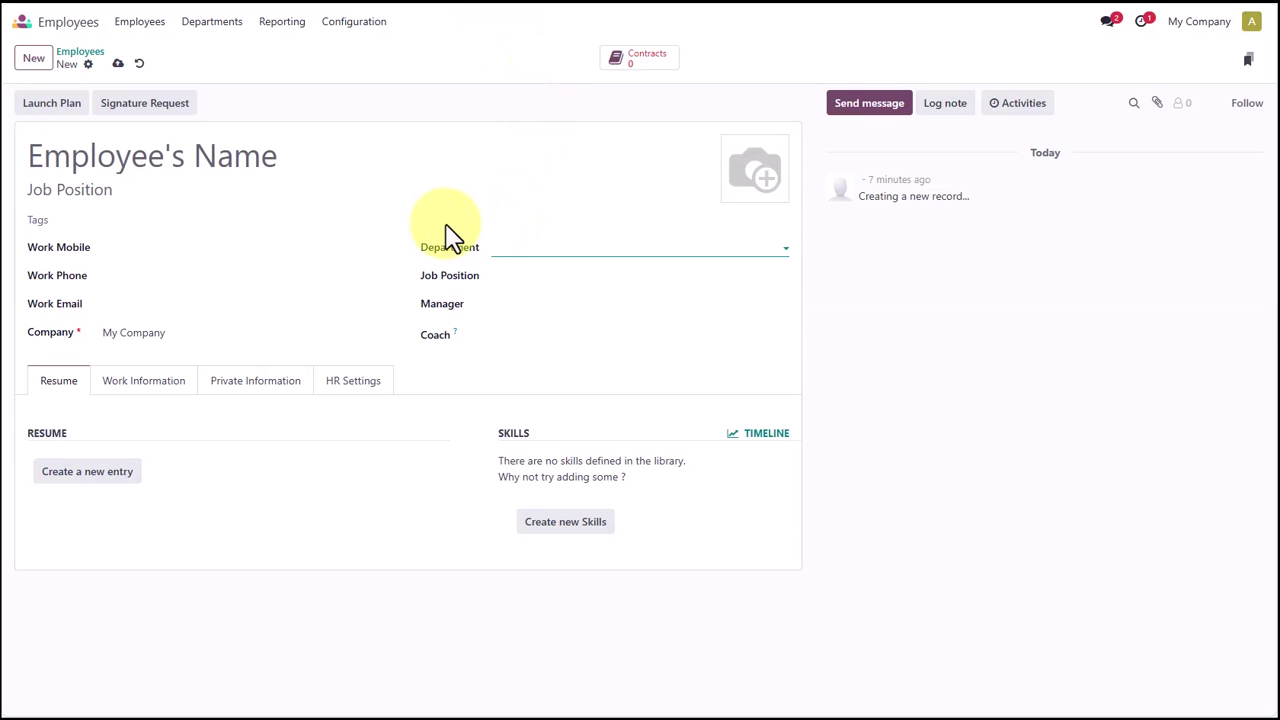
left_click_drag(420, 246, 480, 258)
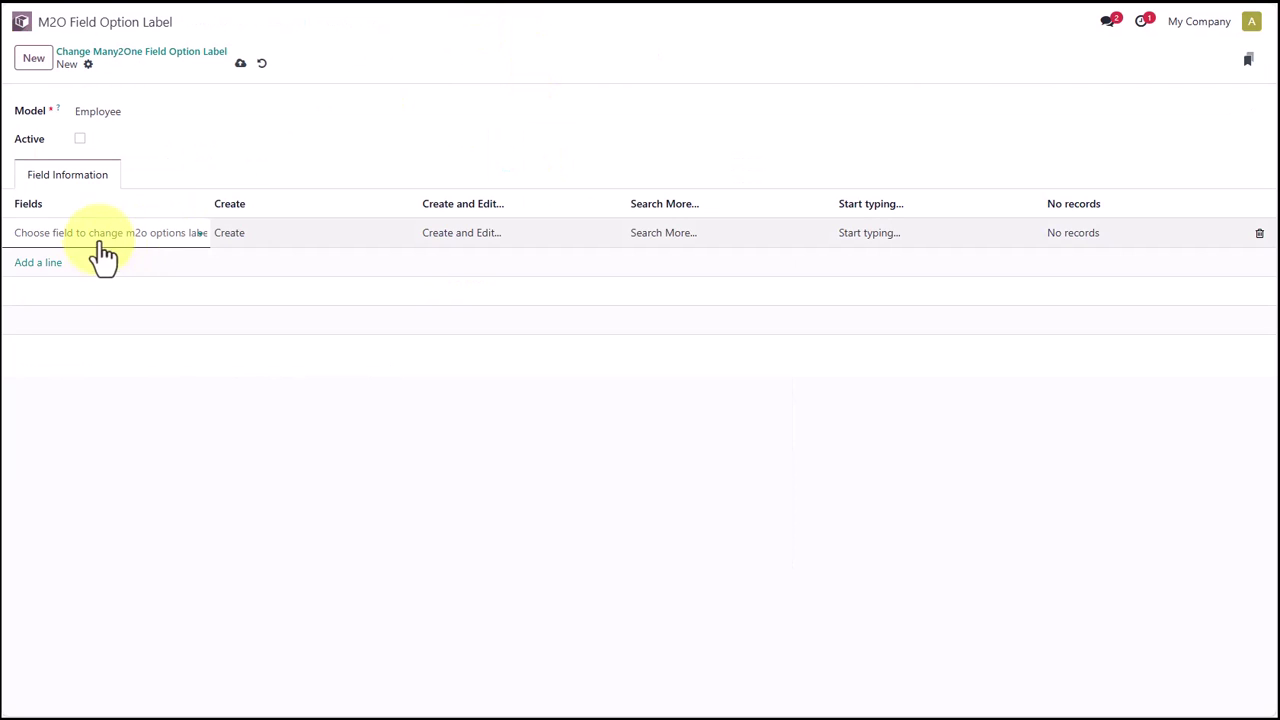
left_click(102, 237)
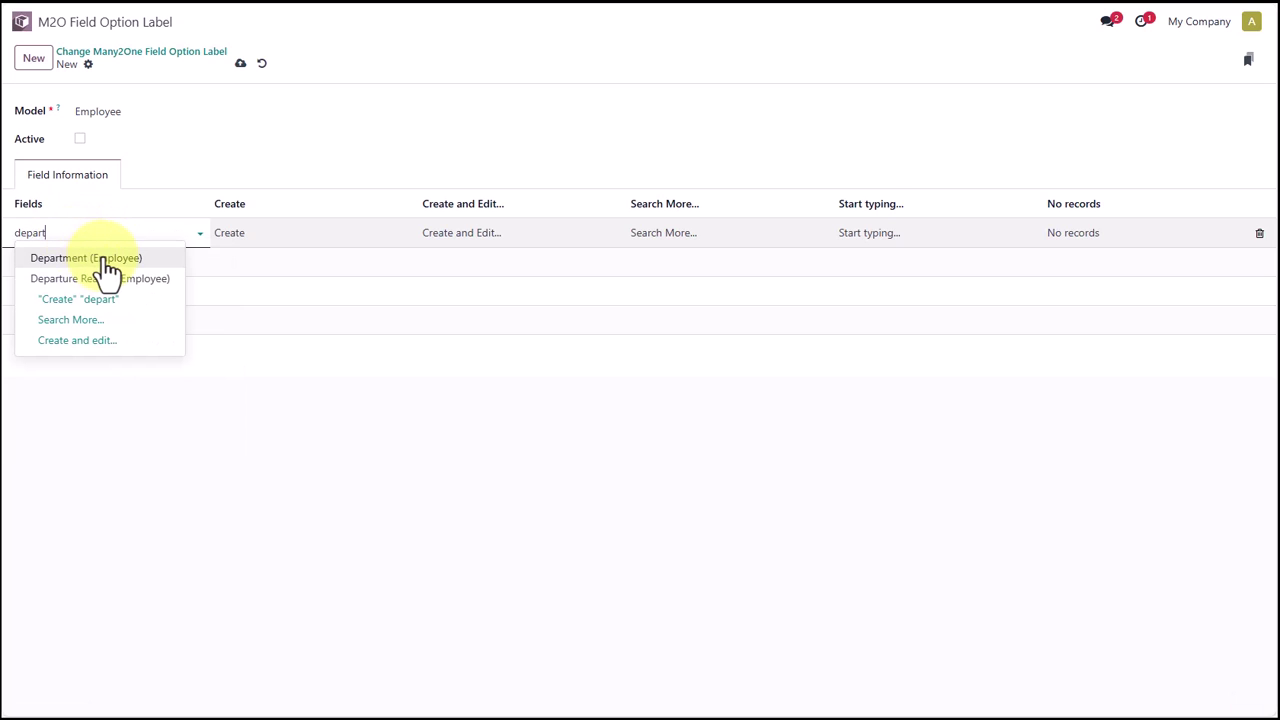
left_click(100, 258)
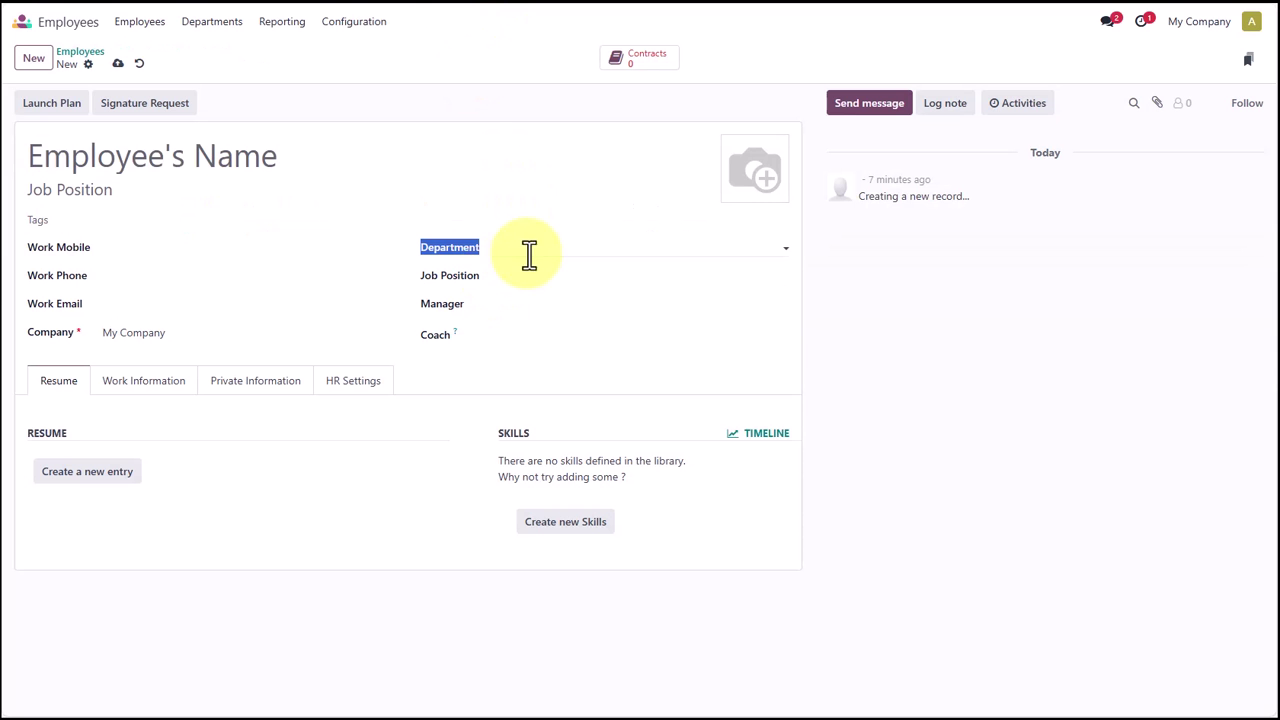
Examine the default Department options on the employee form, including those offered for the entry "abc".
left_click(534, 248)
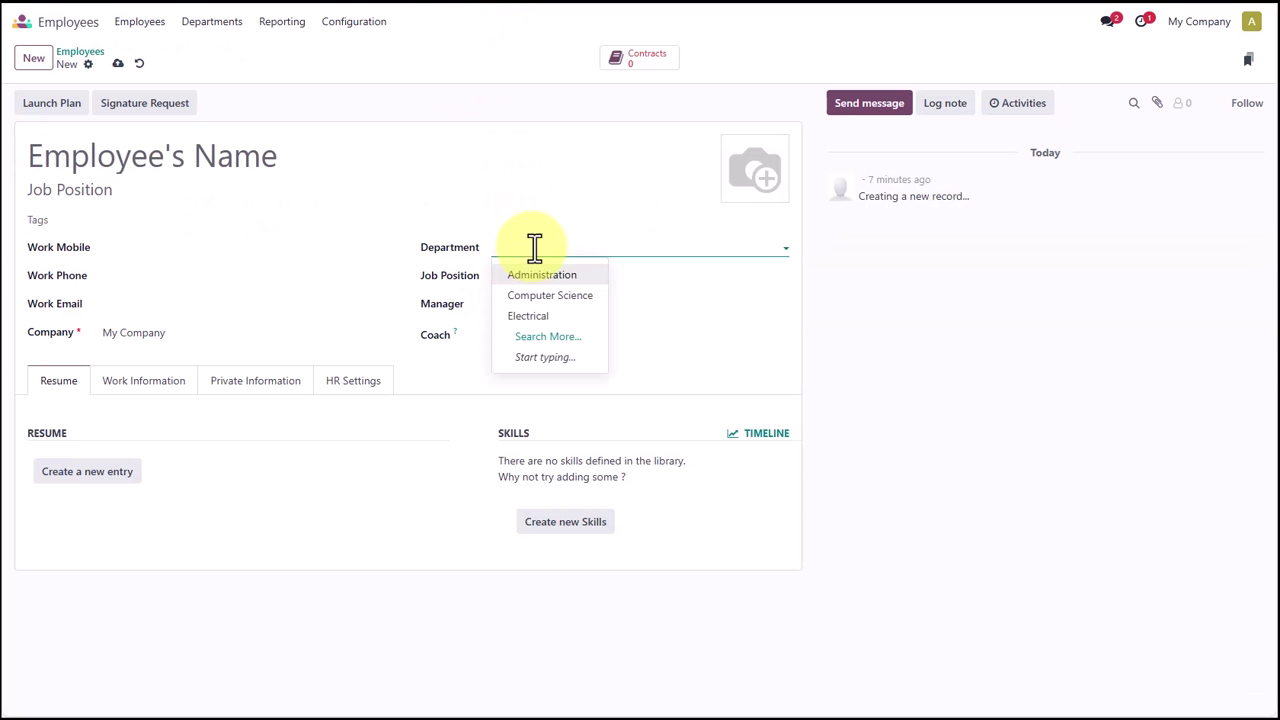
type("abc")
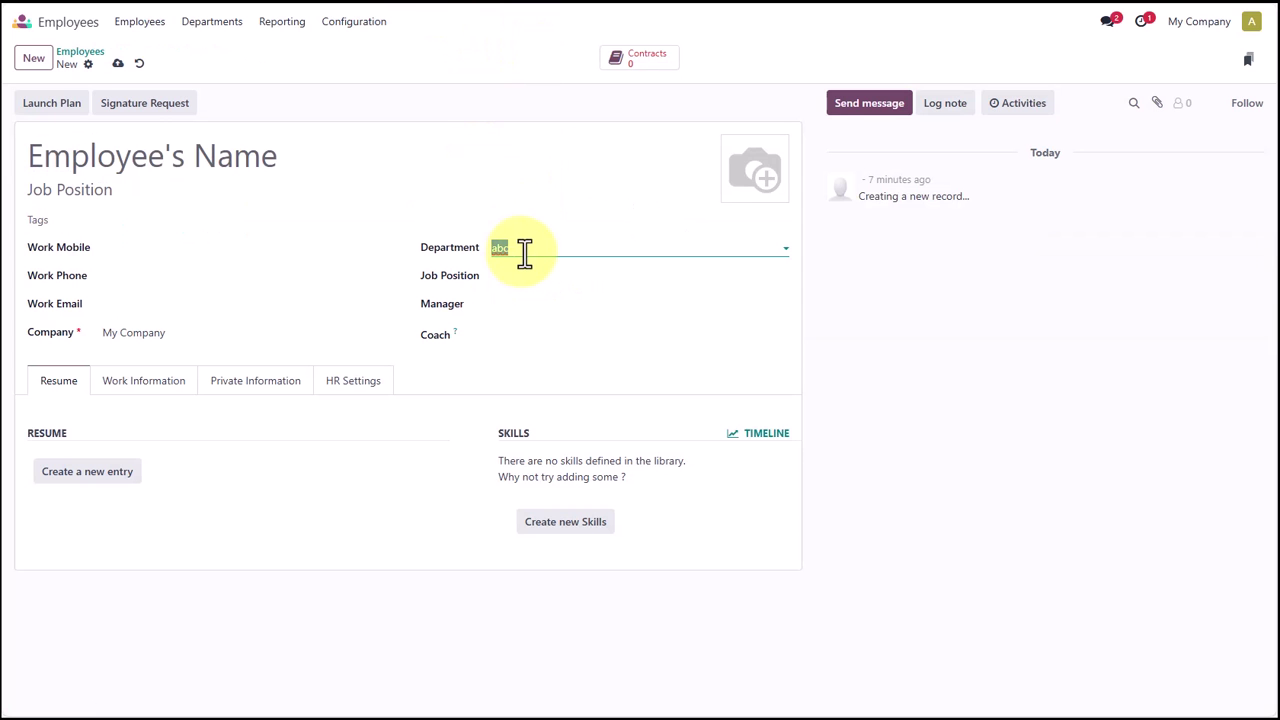
left_click_drag(527, 251, 402, 241)
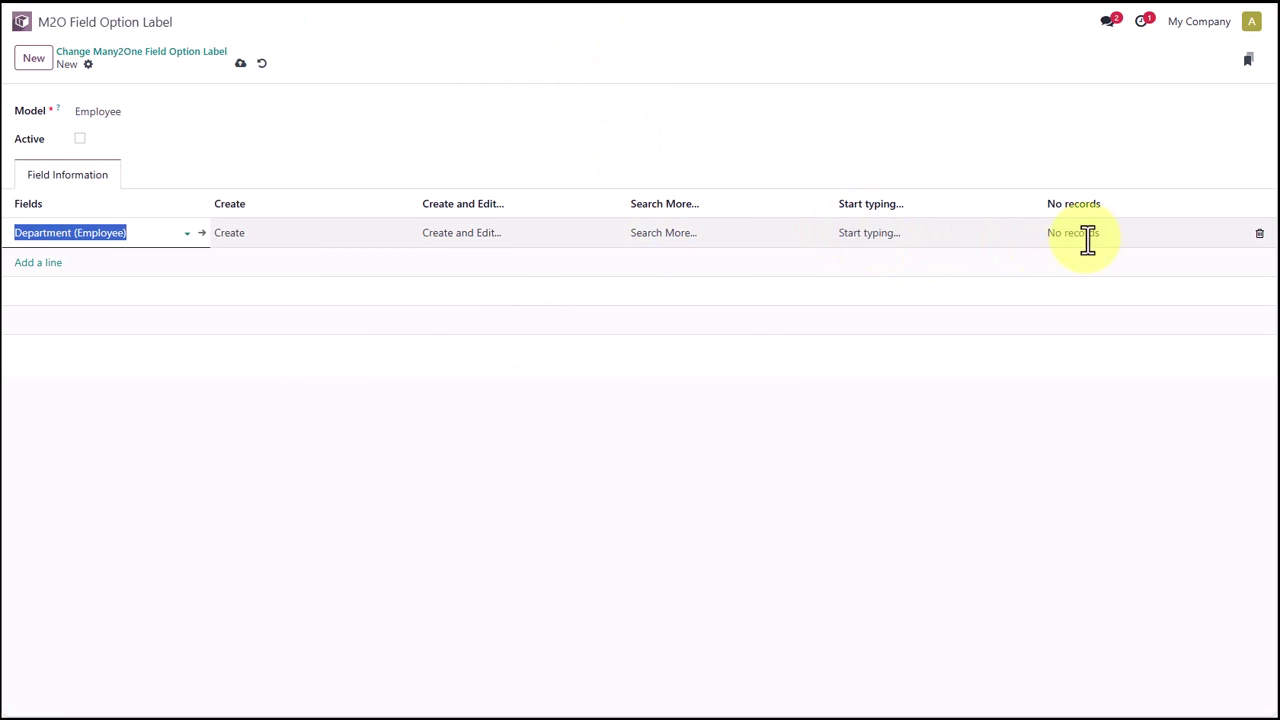
Set the Department line's Create label to "Add" and its Create and Edit label to "Add New Department...".
left_click(279, 240)
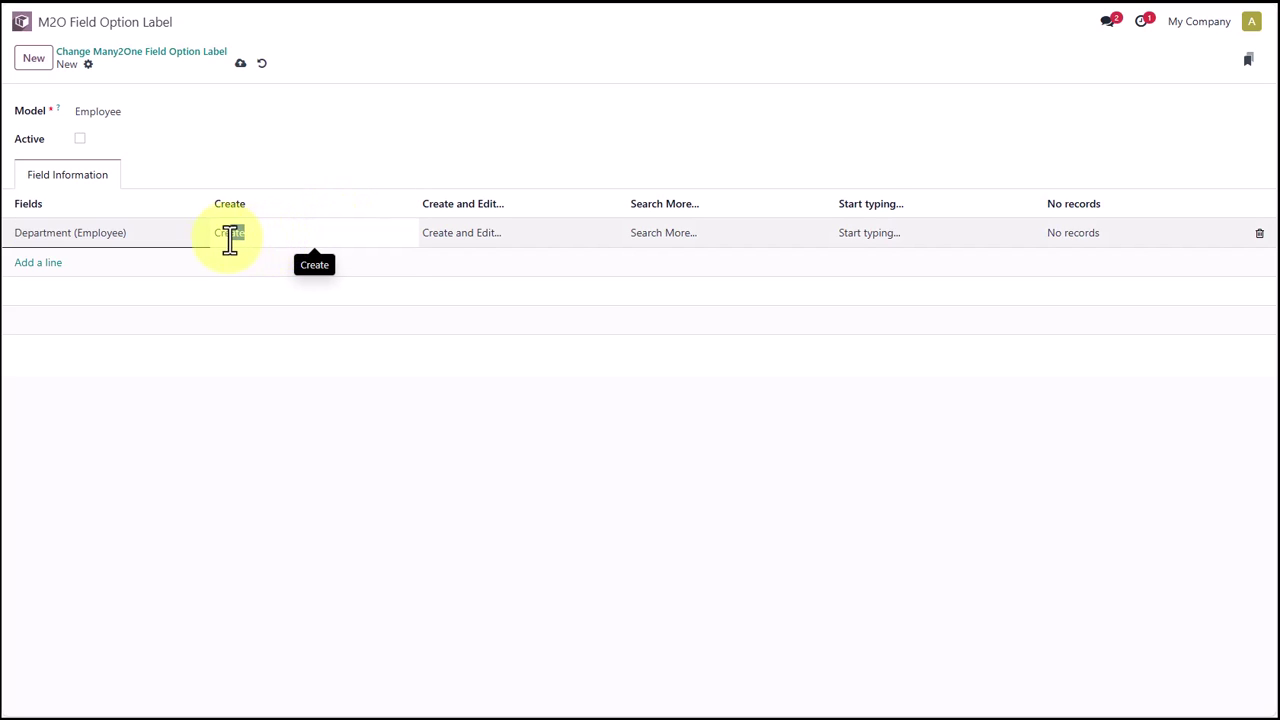
double_click(229, 236)
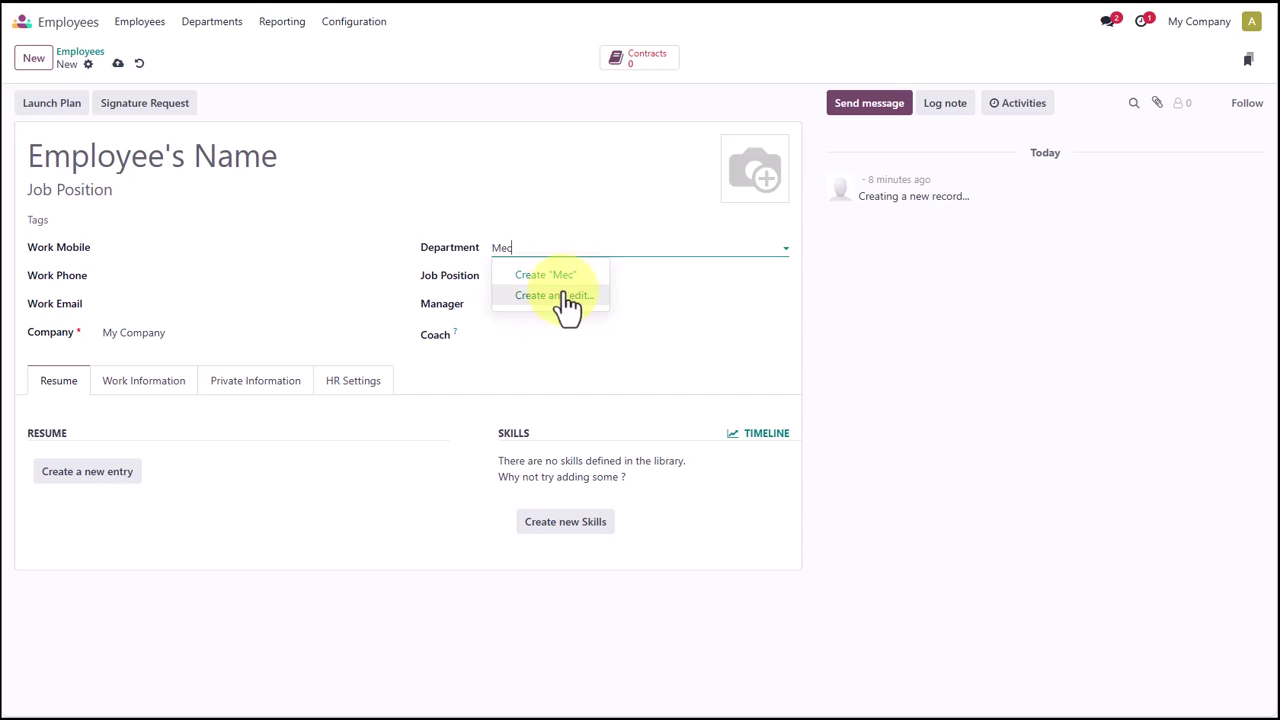
key("BackSpace")
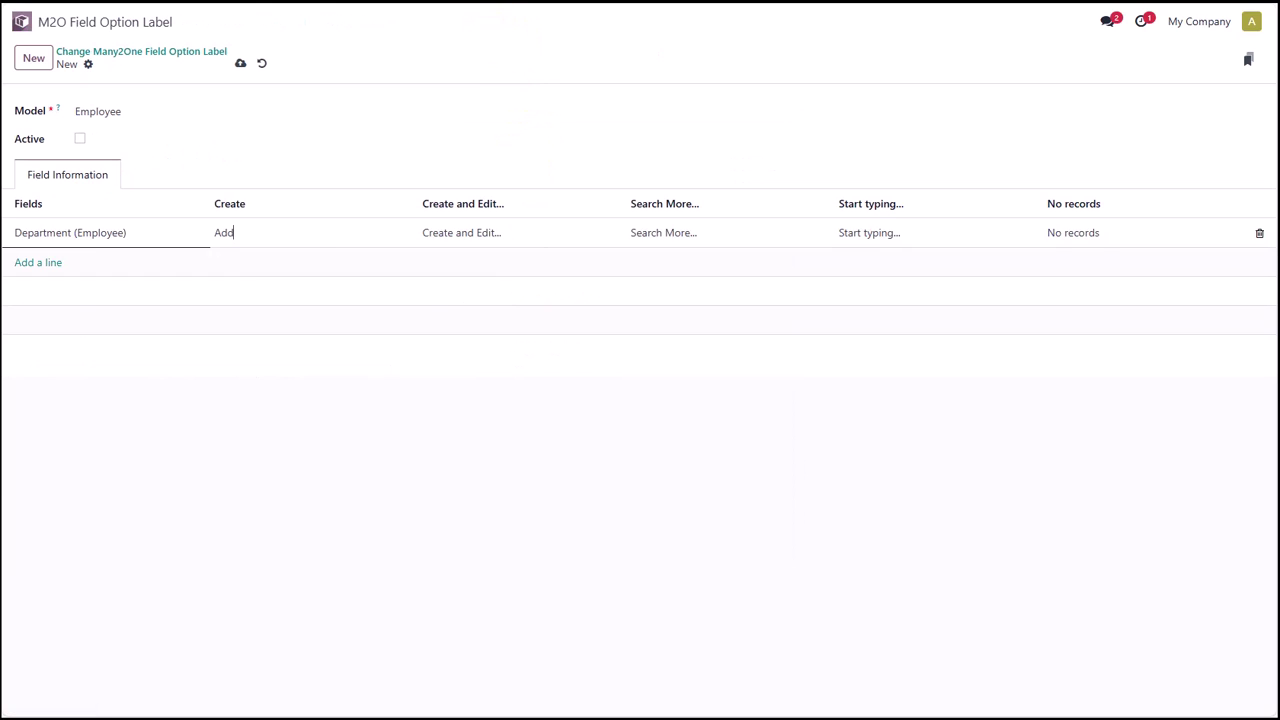
left_click(505, 232)
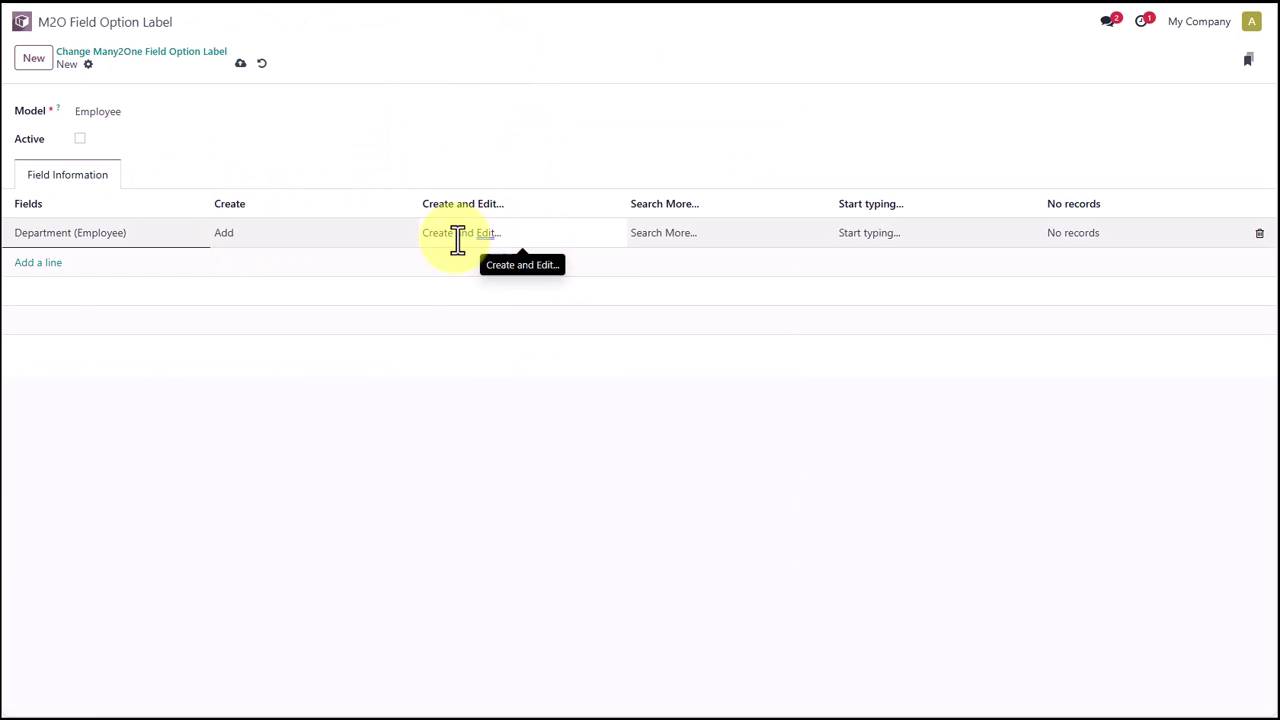
left_click_drag(507, 234, 425, 243)
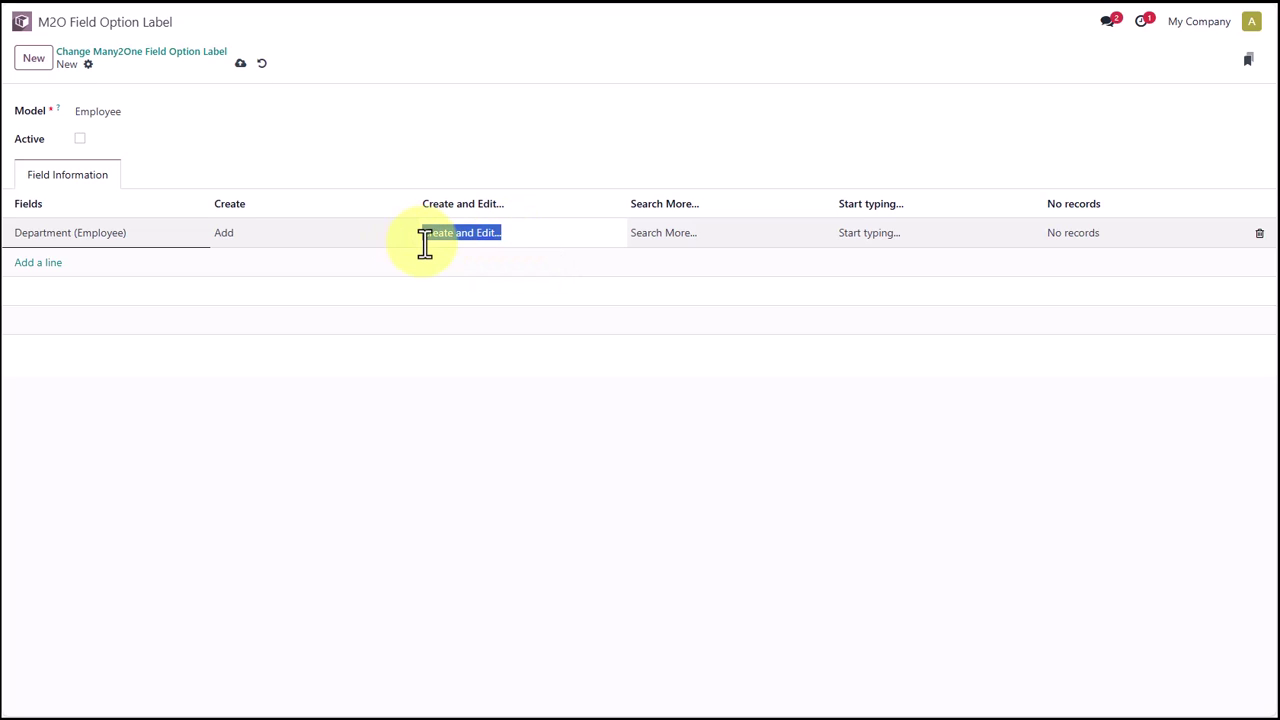
type("Add New Department")
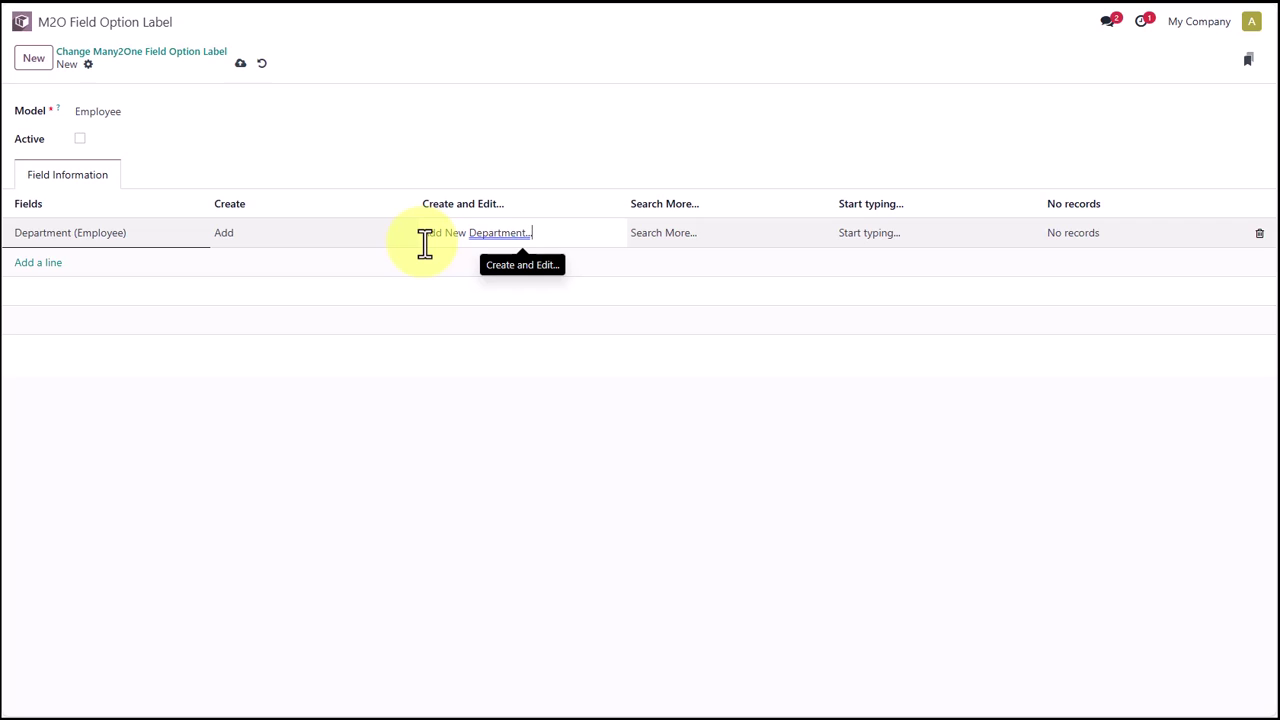
Save the Employee label record, mark it as active, and save it again.
left_click(240, 66)
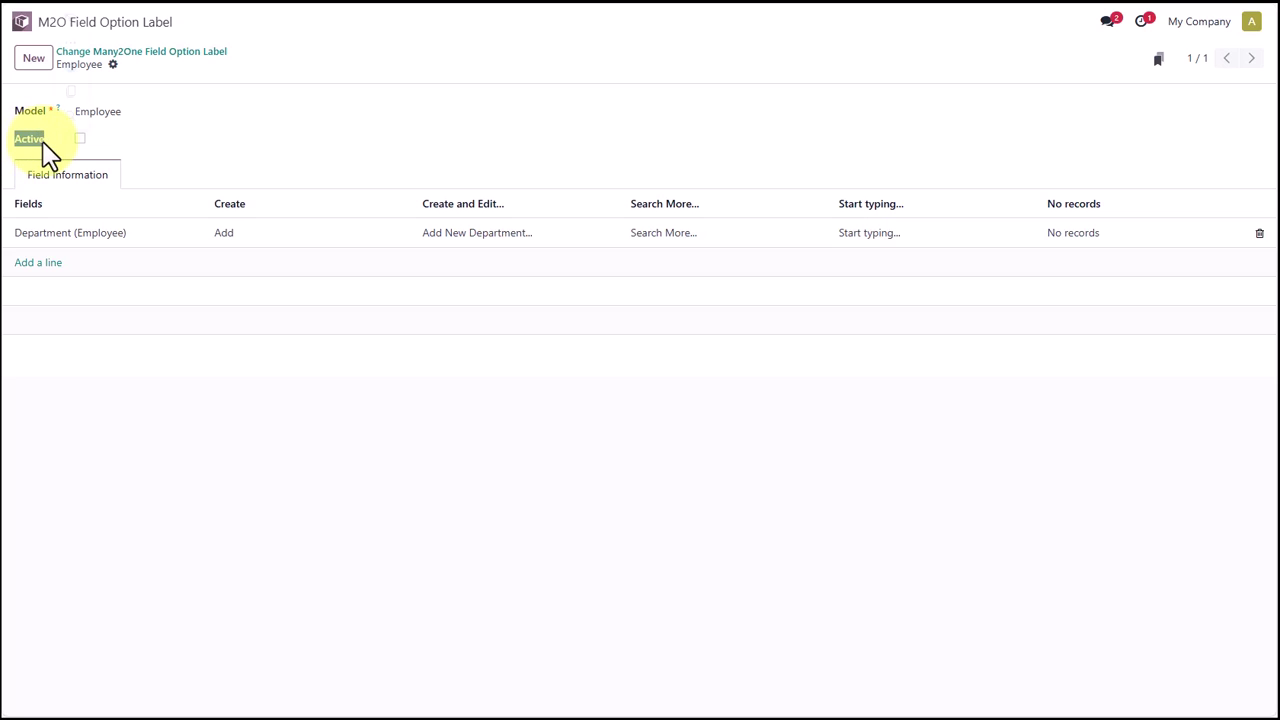
left_click(80, 155)
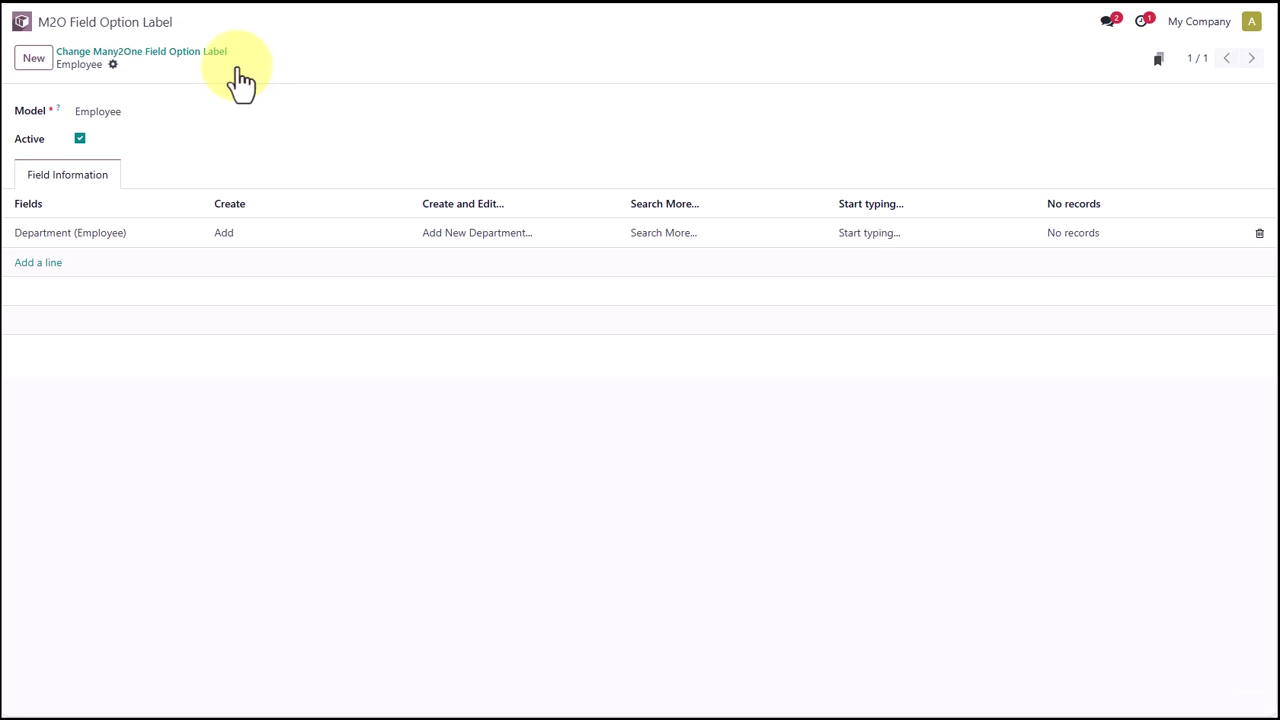
left_click(240, 66)
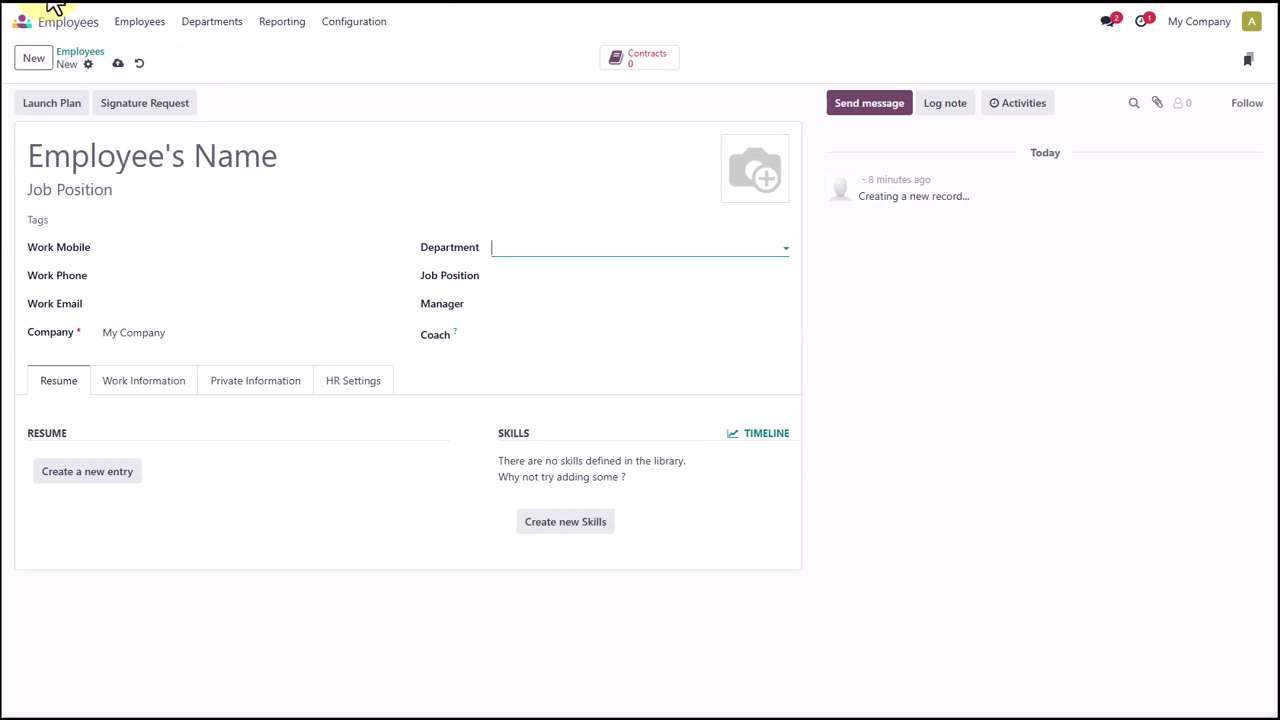
Return to the new employee form and try to save it without an employee name.
left_click(65, 22)
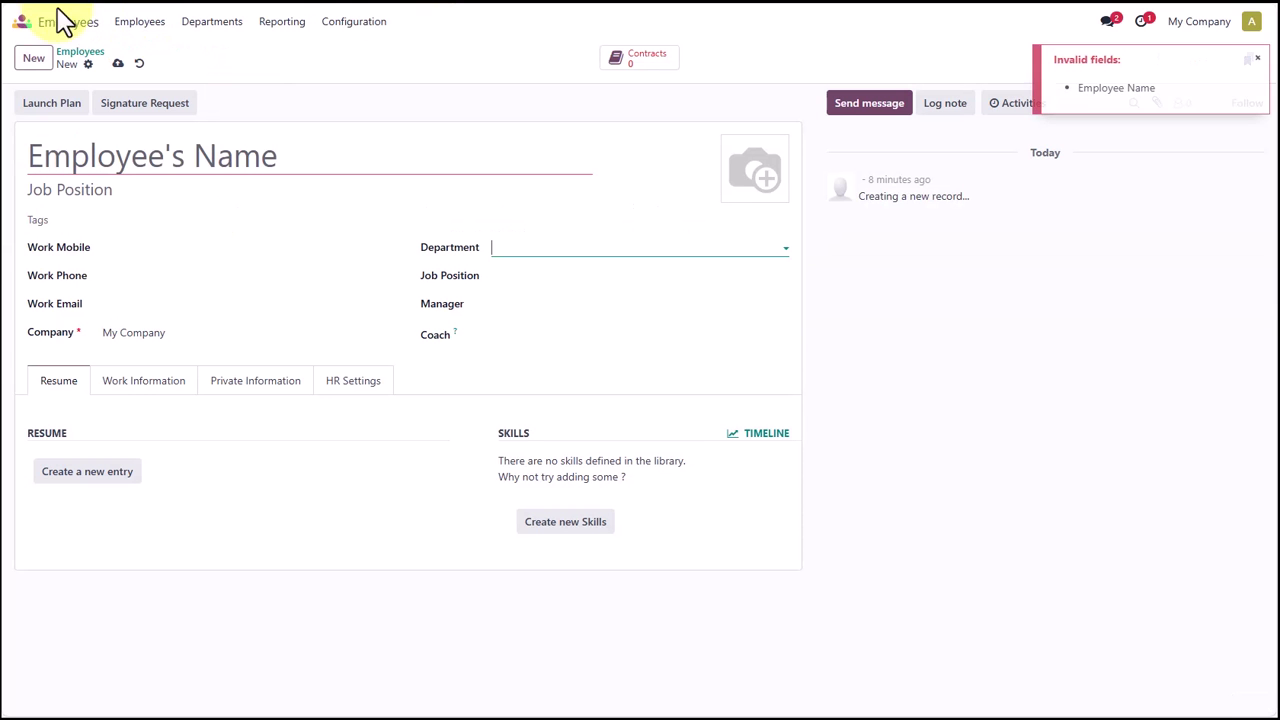
left_click(118, 63)
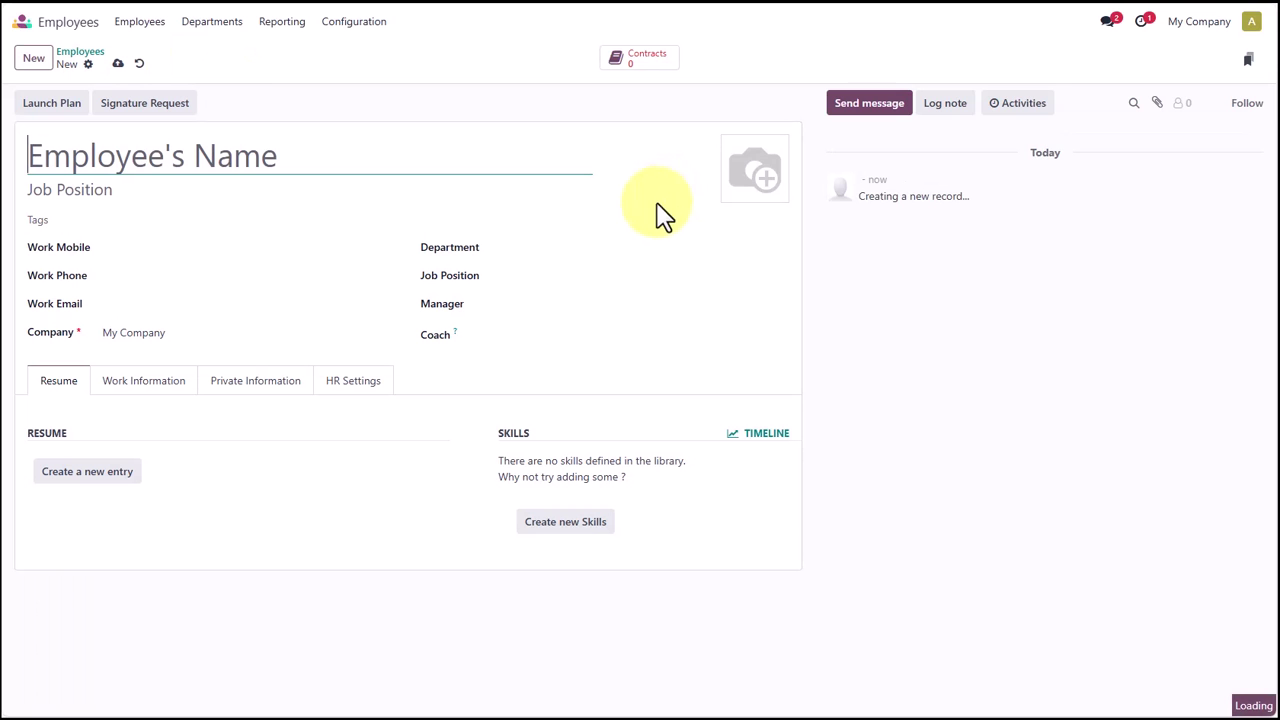
Create the new department "Mechanical" directly from the Department field, using the custom Add option.
left_click(566, 247)
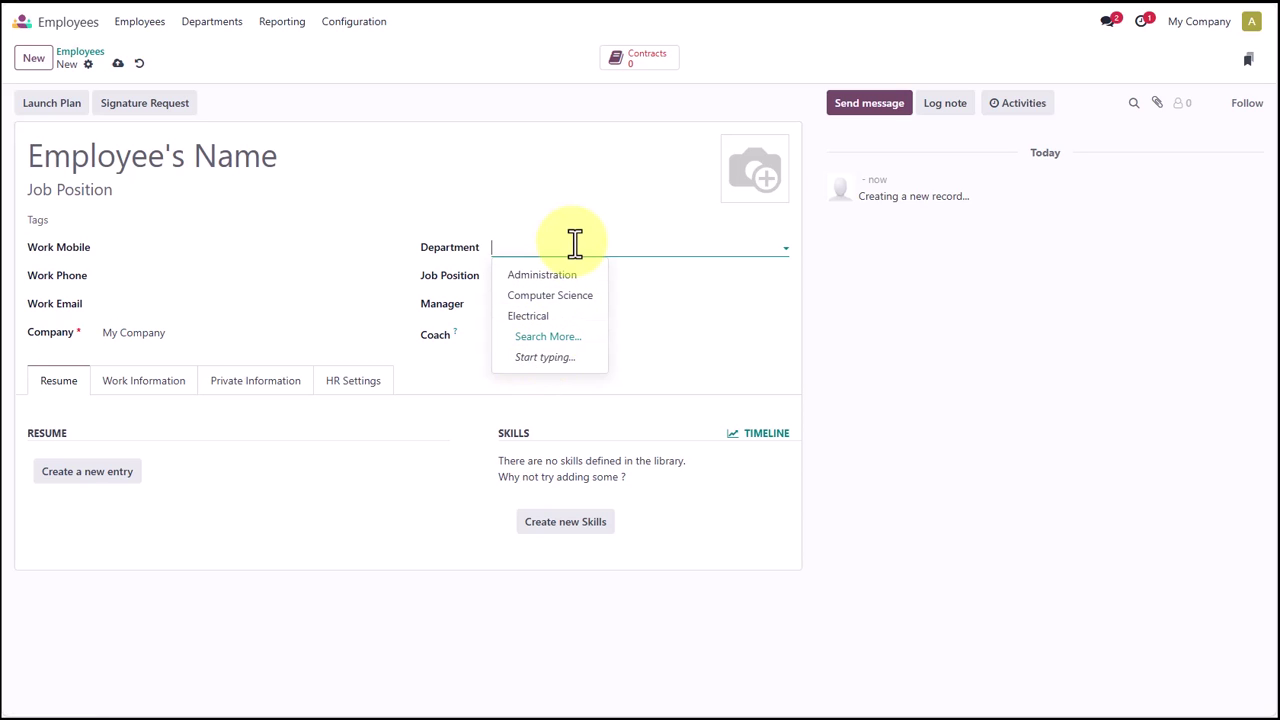
type("Mechanical")
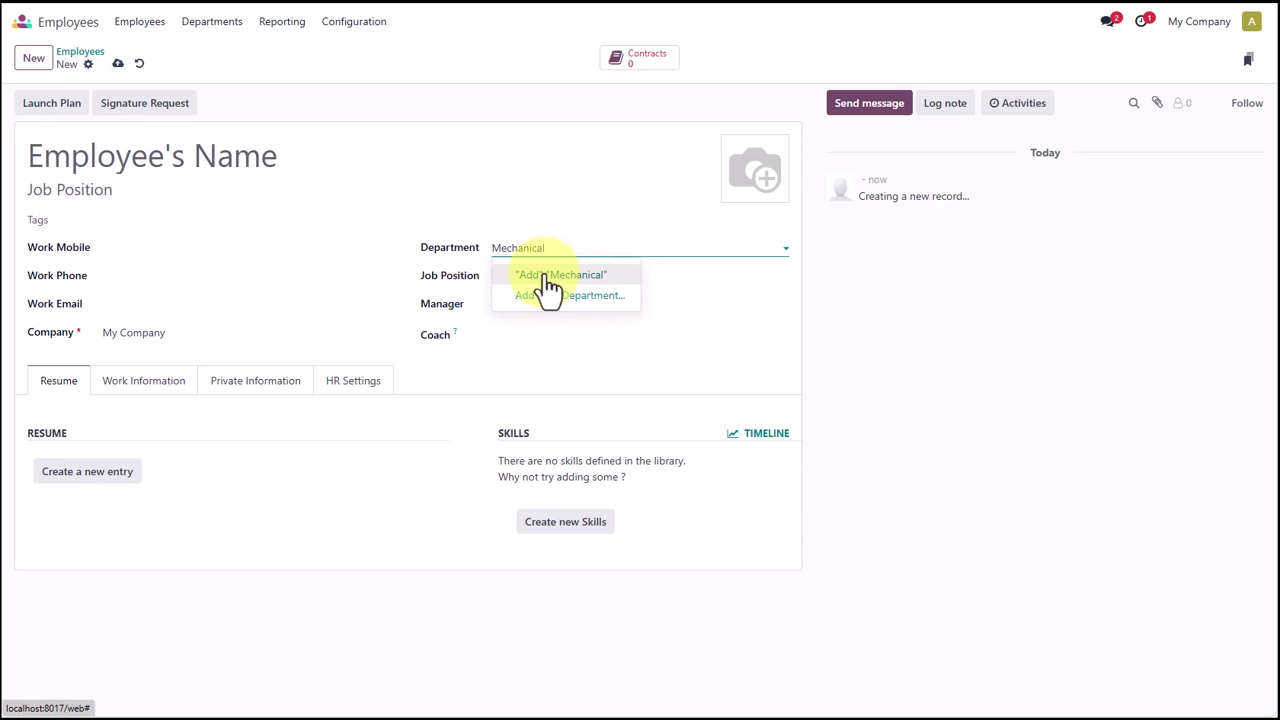
left_click(565, 275)
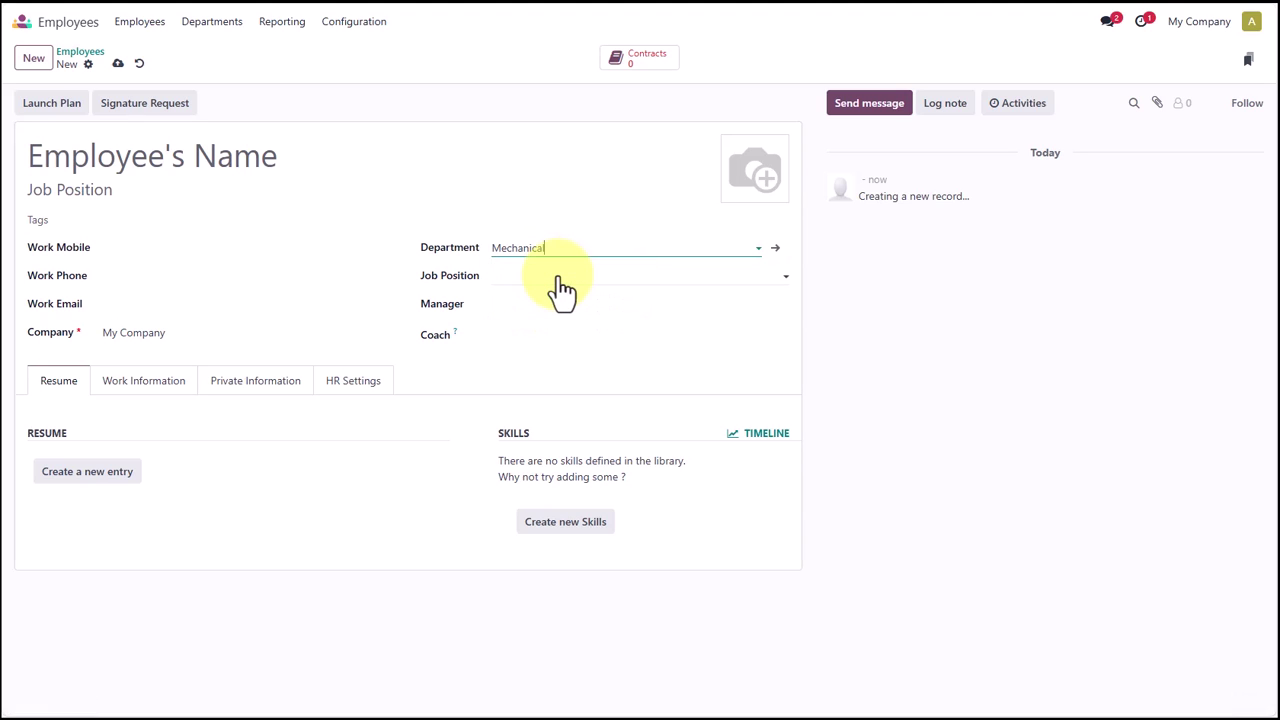
Replace the Department entry with "Civil", inspect the department form from the Add New Department option, and discard it.
left_click(450, 248)
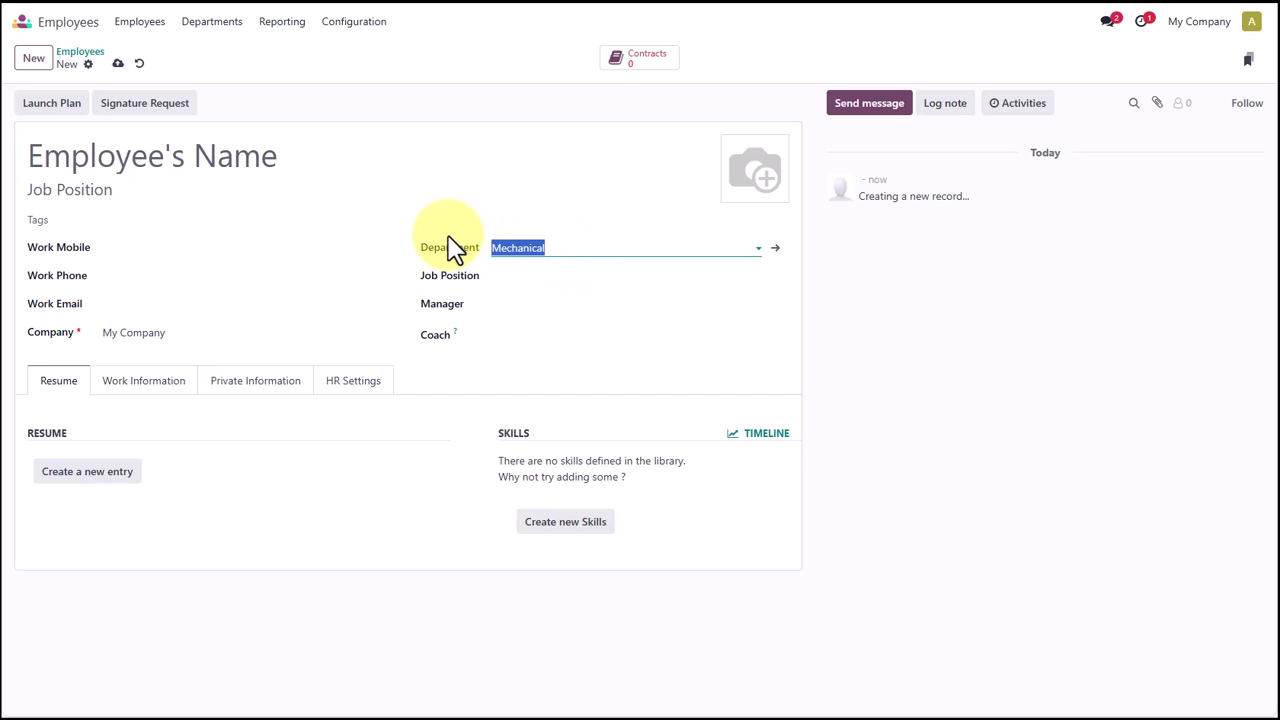
left_click(537, 251)
left_click(539, 250)
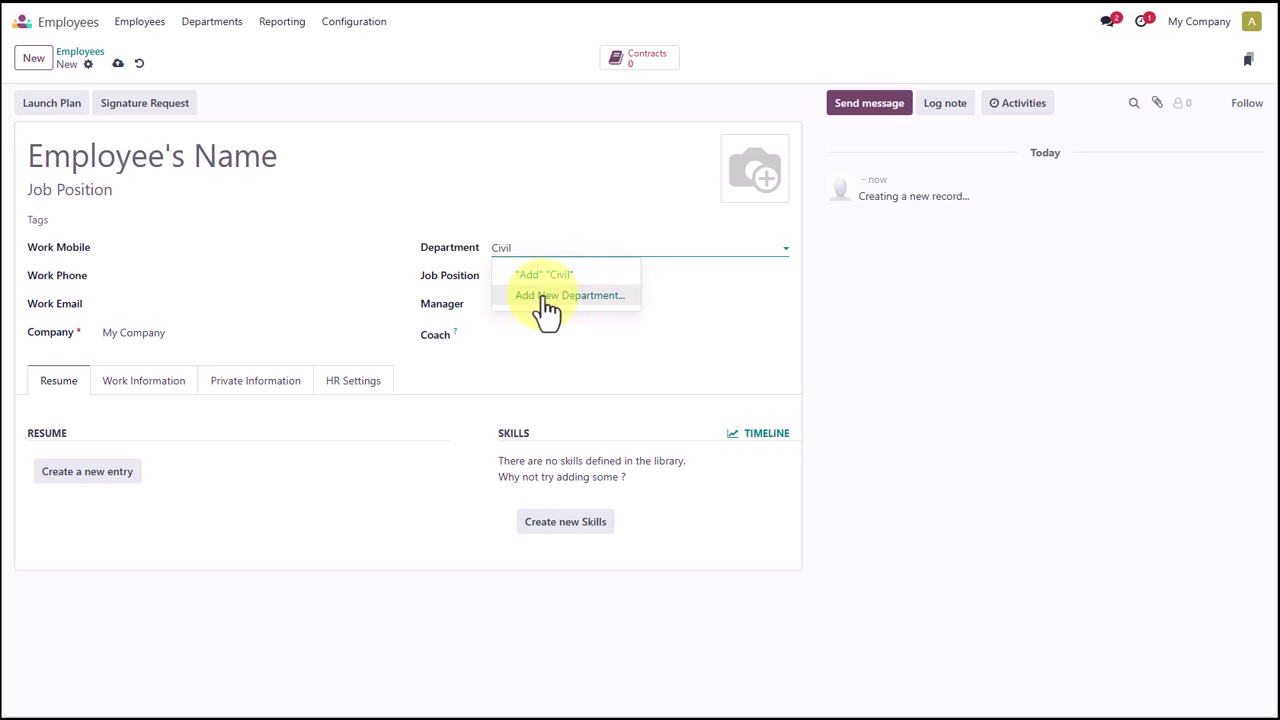
left_click(548, 300)
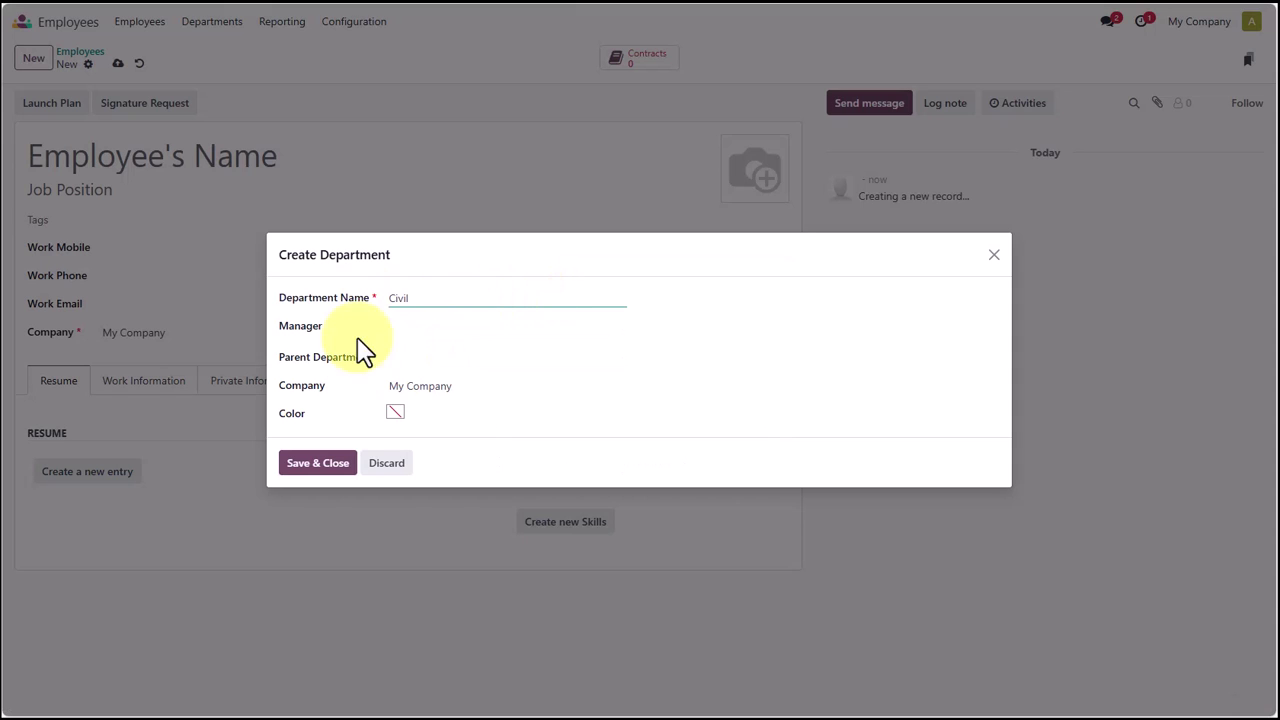
left_click(398, 468)
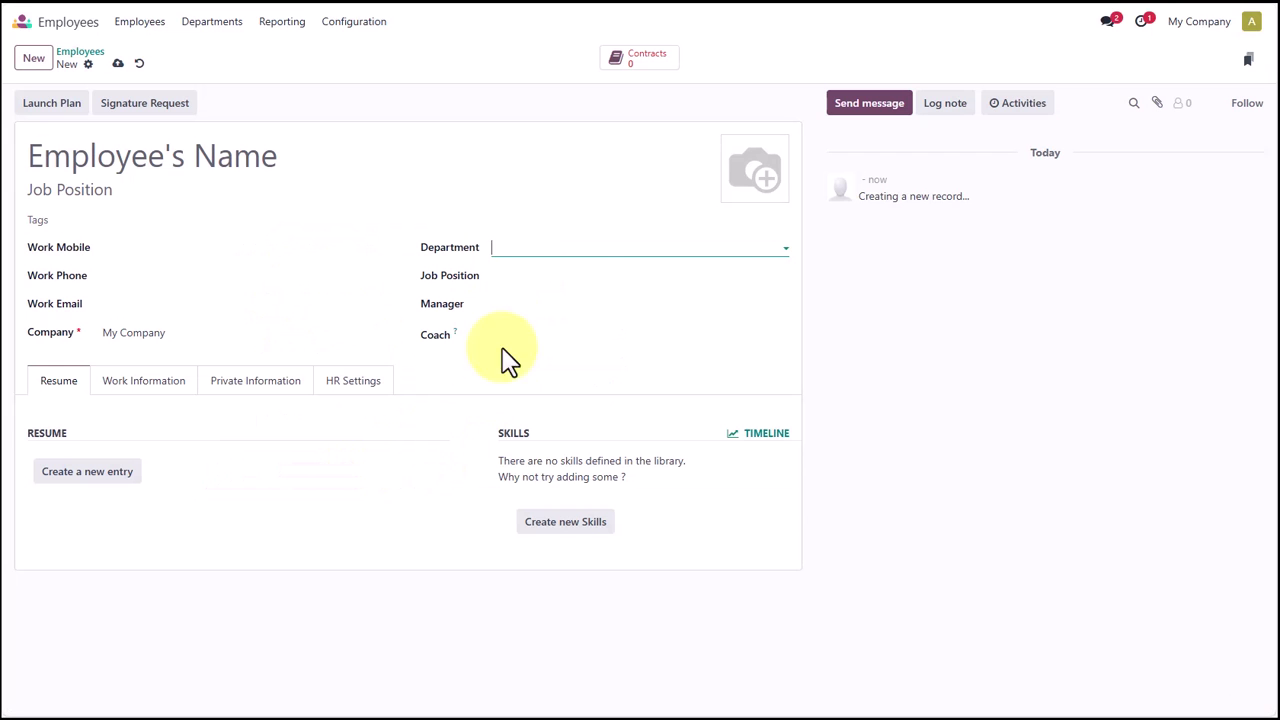
left_click(581, 255)
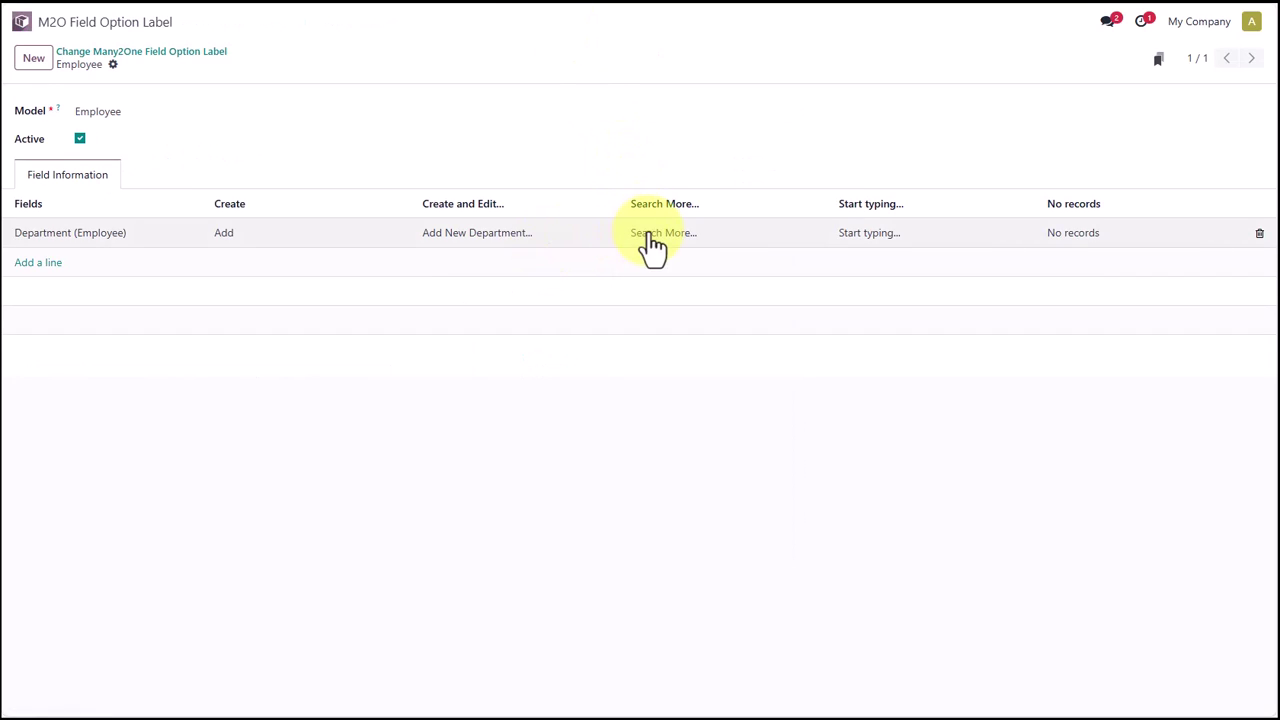
In the Employee label record, set Department's Search More label to "Search More Departments..." and Start Typing label to "Start typing to add new department...".
left_click(652, 240)
left_click(714, 232)
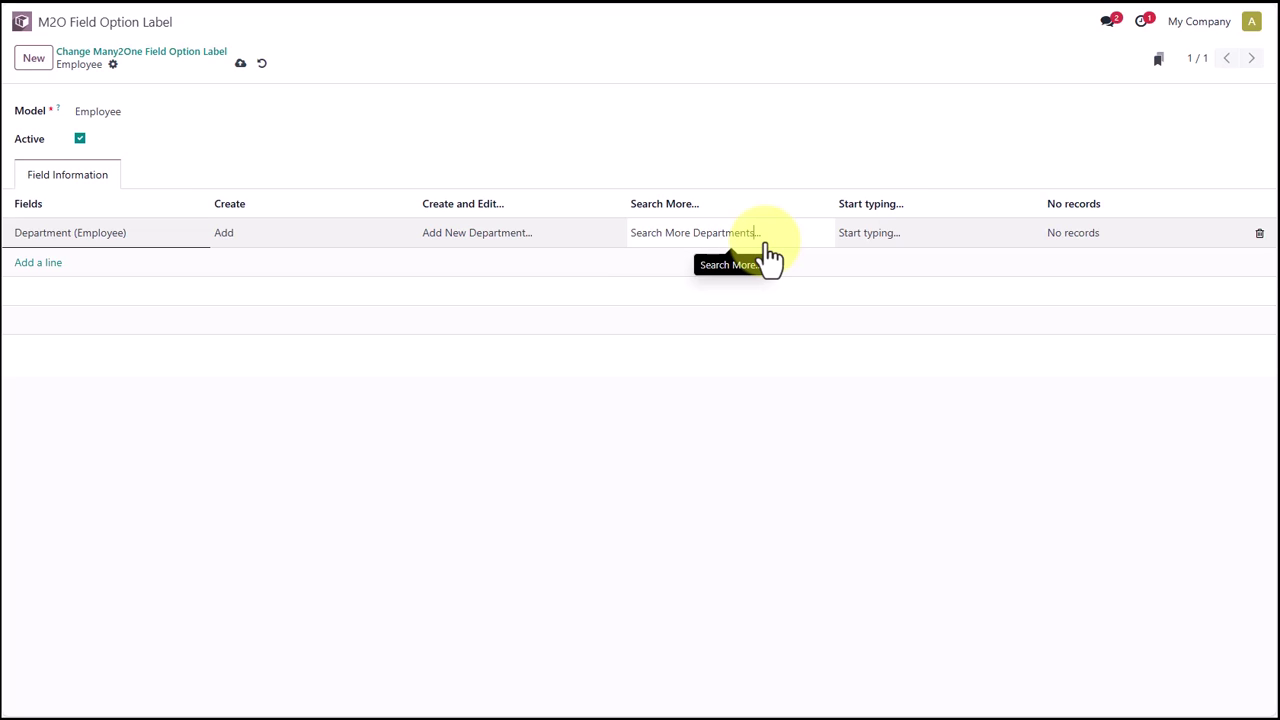
left_click(911, 235)
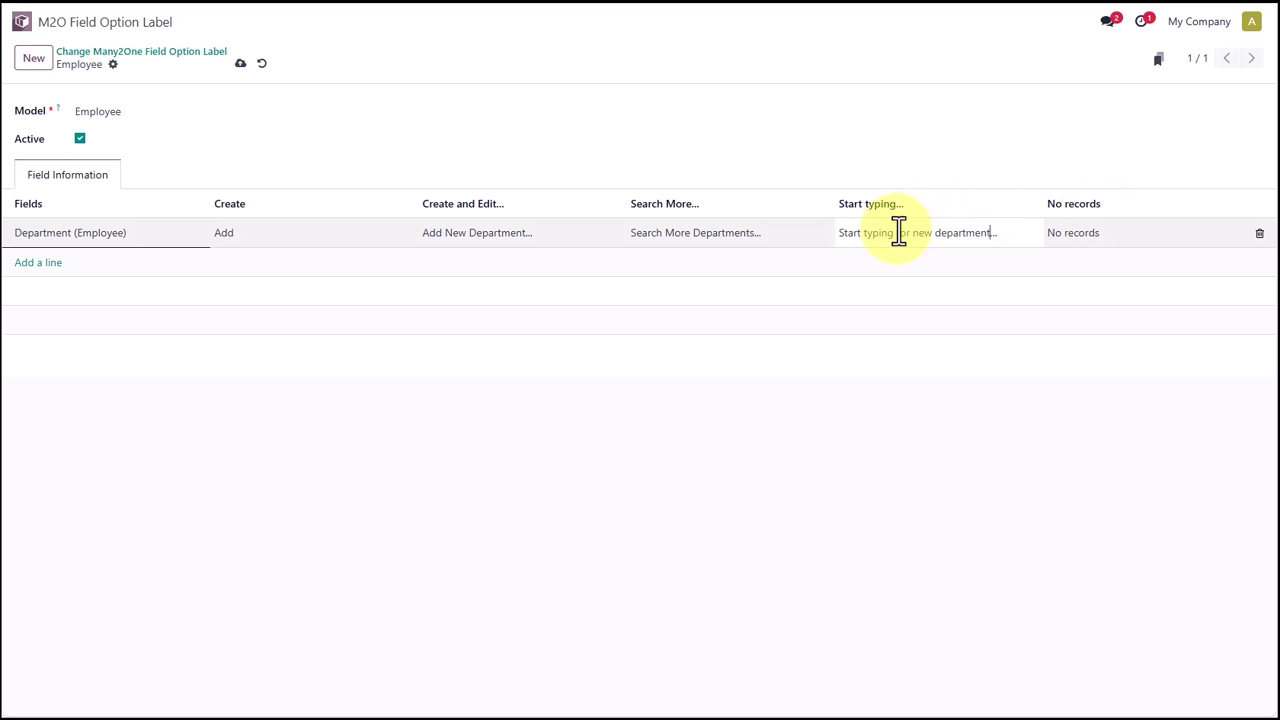
left_click_drag(897, 232, 913, 232)
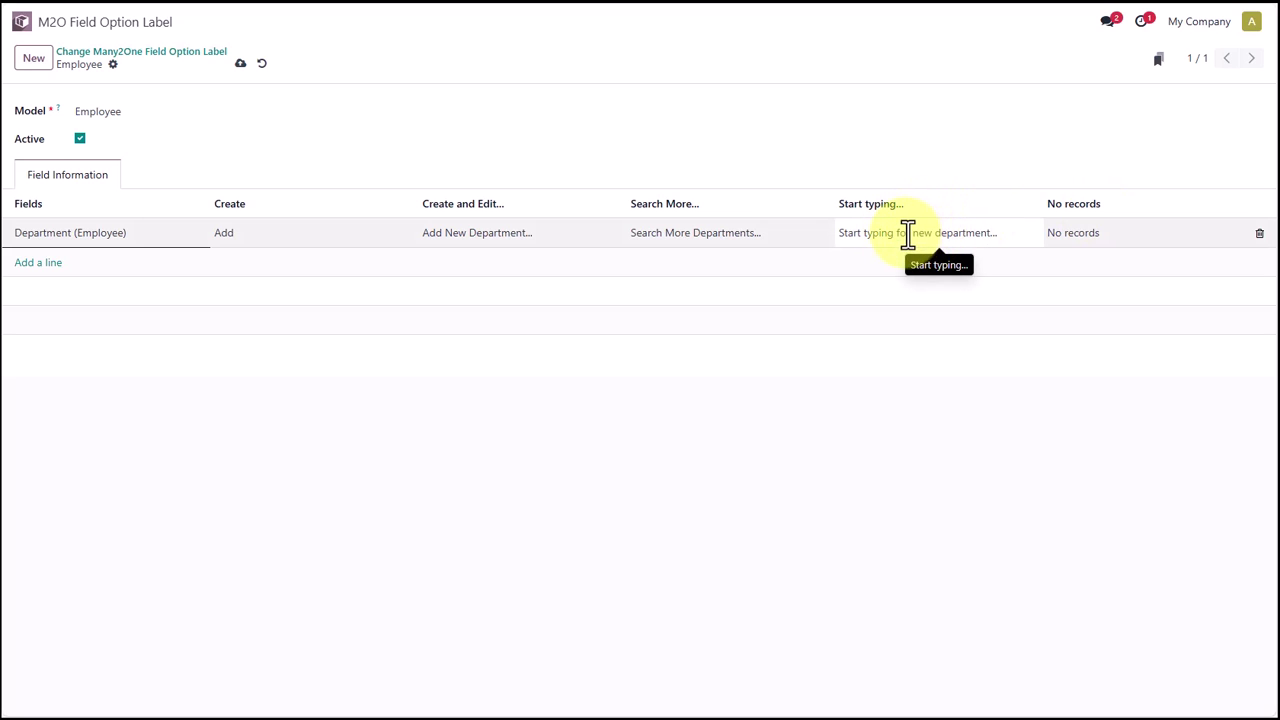
type("to add")
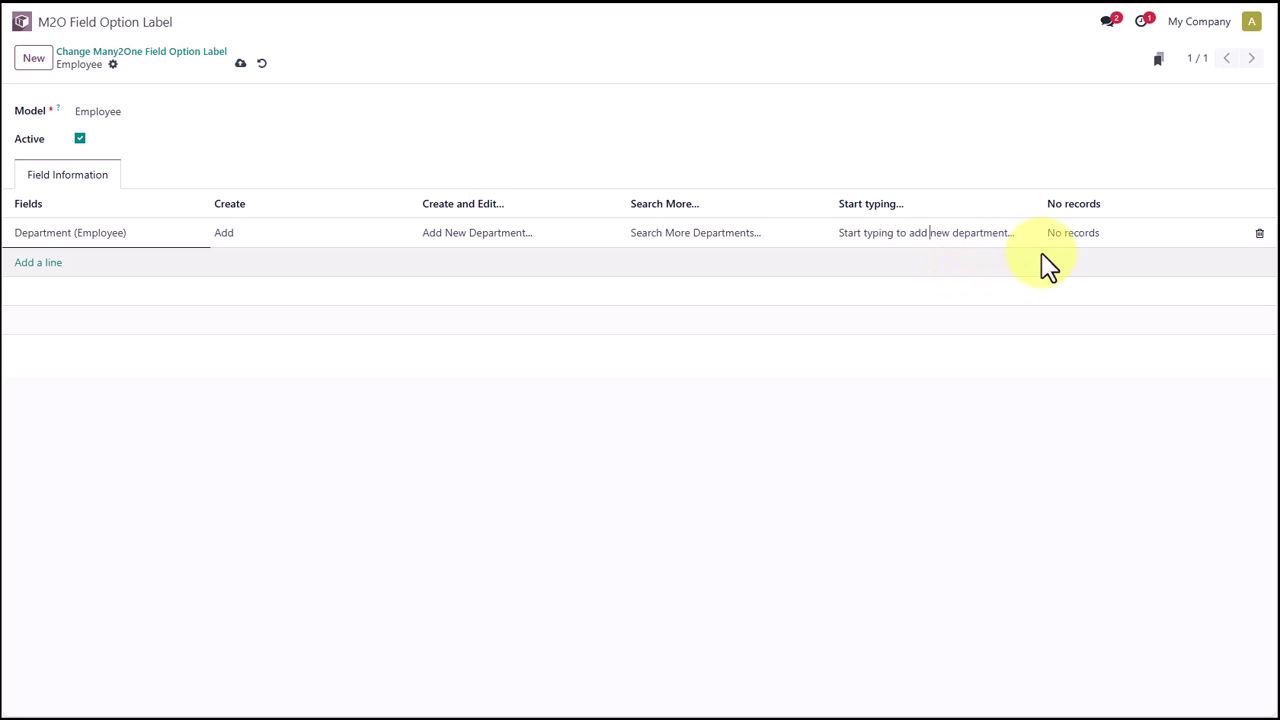
Set the Department line's No Records label to "No Department Exists" and save the record.
left_click_drag(1066, 235, 1130, 228)
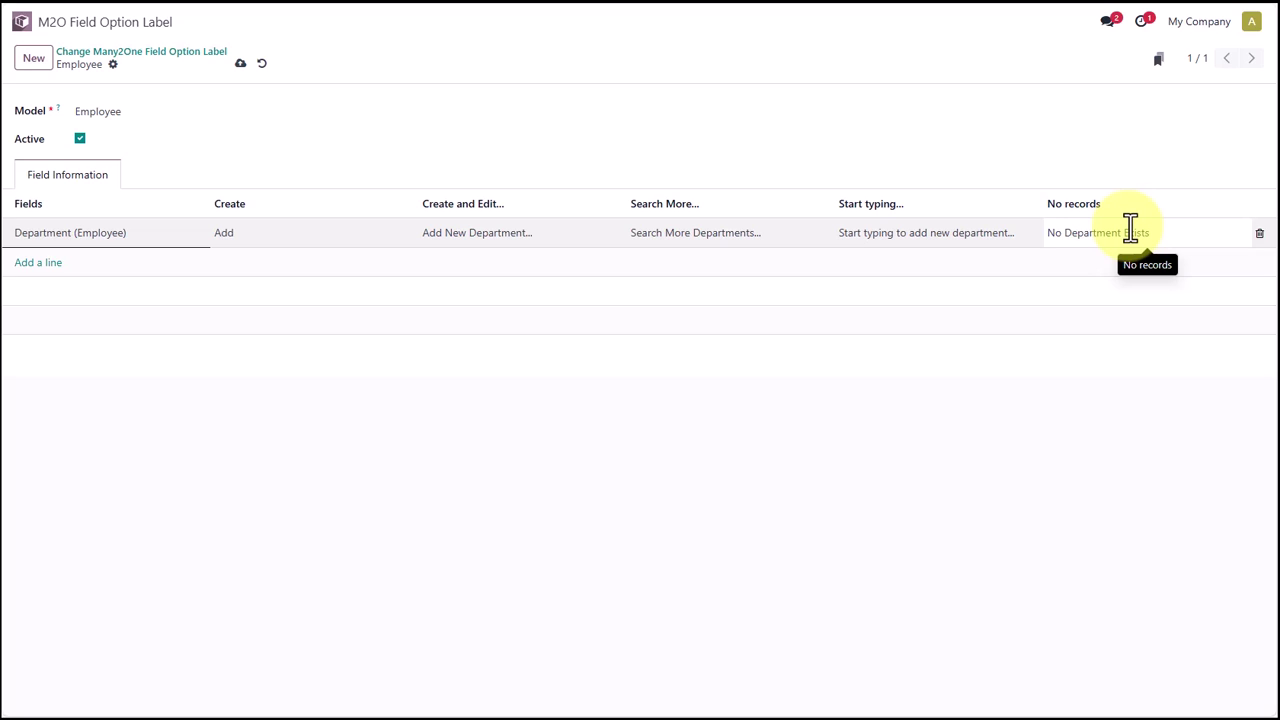
left_click(240, 65)
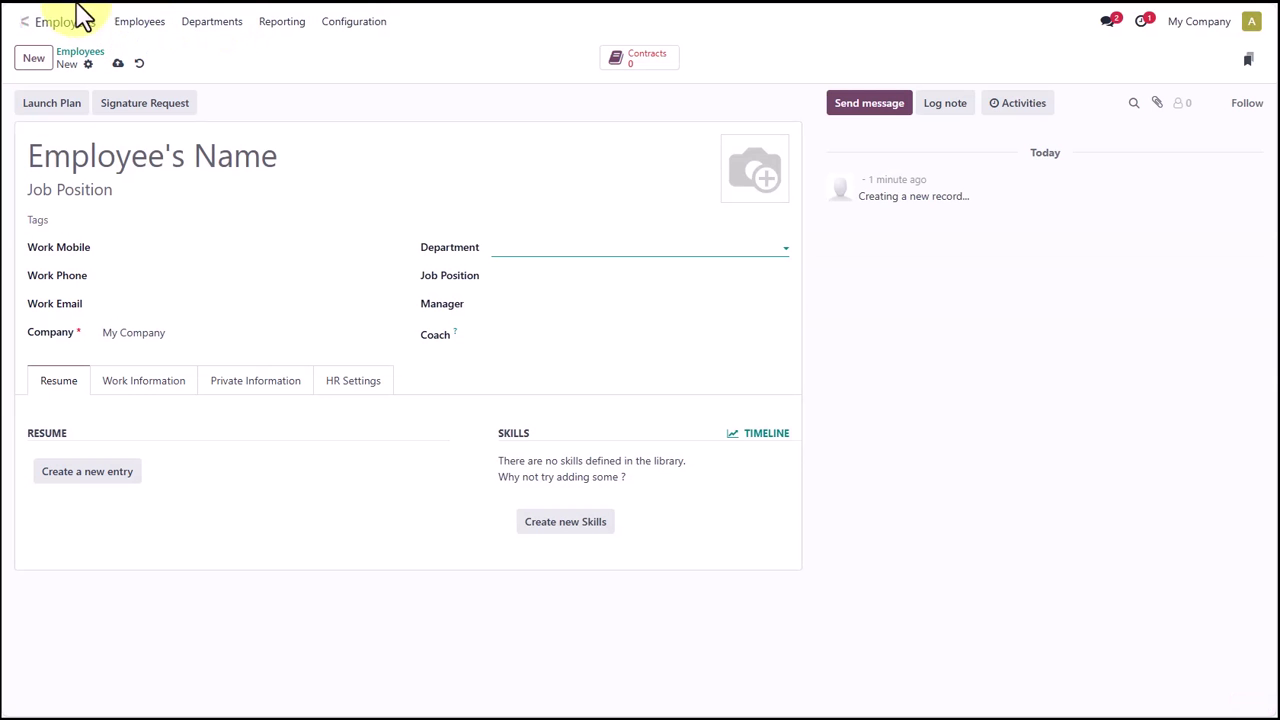
Reload the new employee form and examine the Department options, both for the entry "Civil" and with the field empty.
left_click(72, 14)
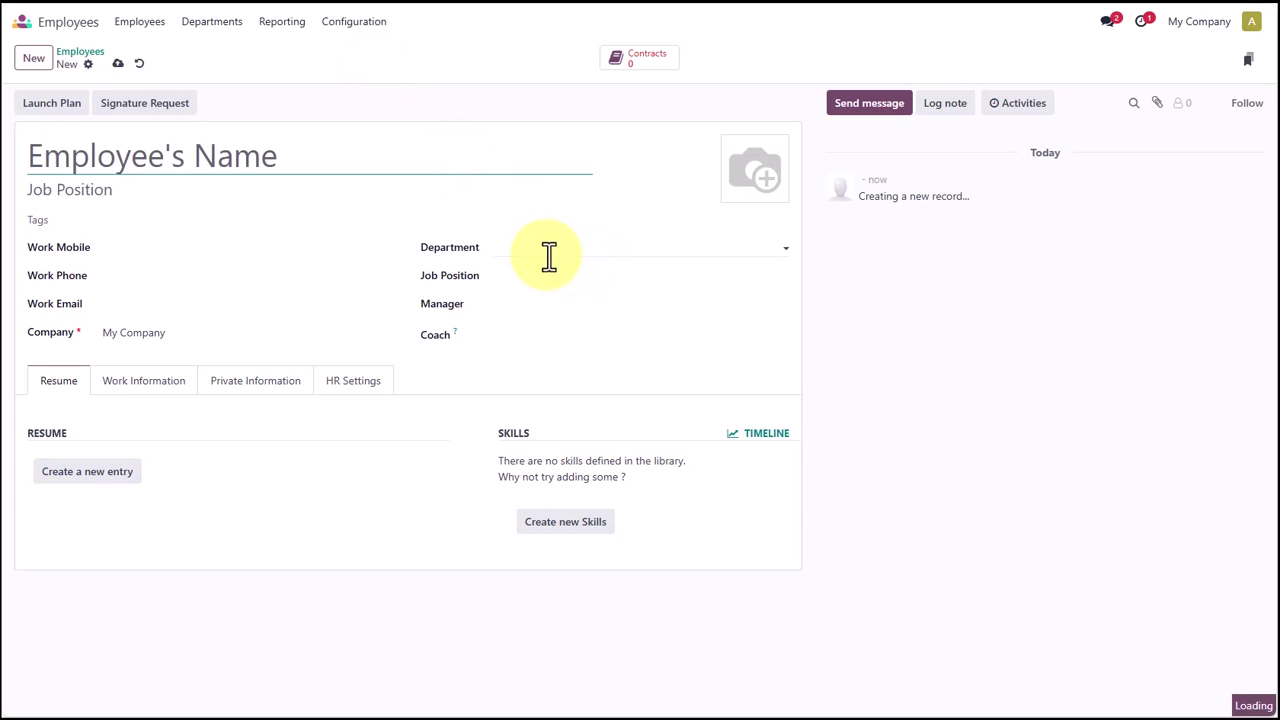
left_click(543, 247)
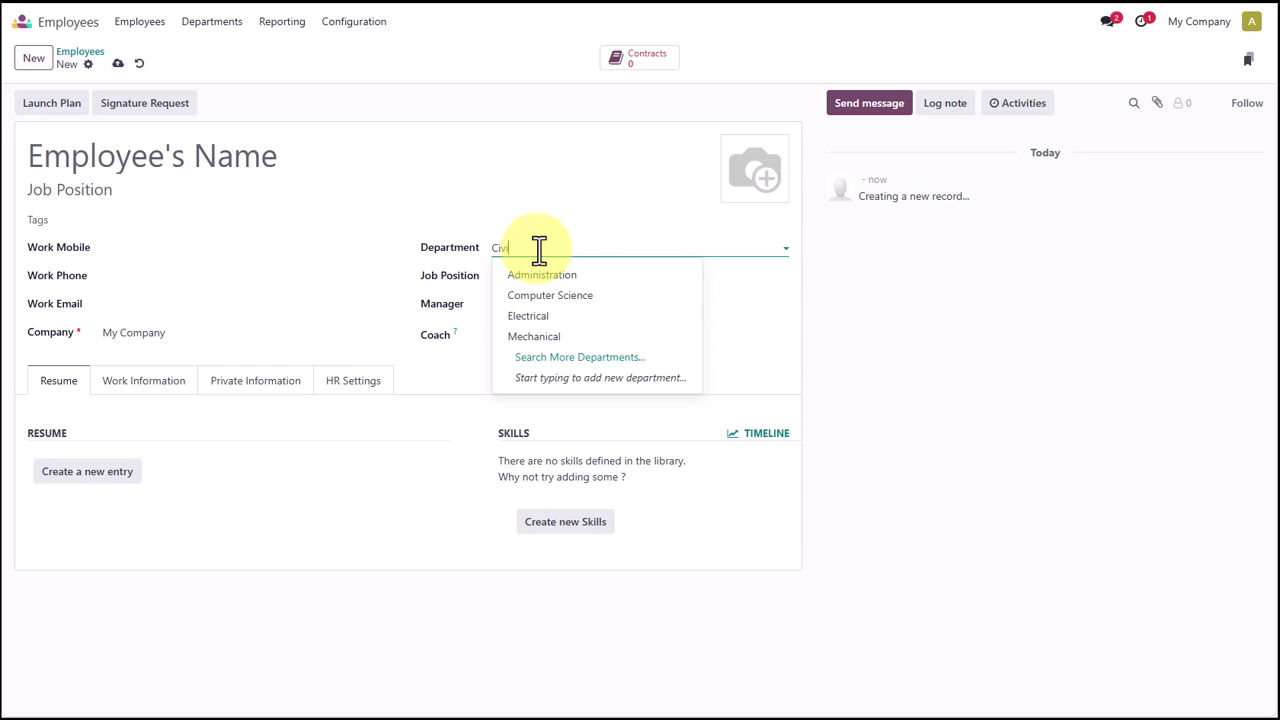
type("il")
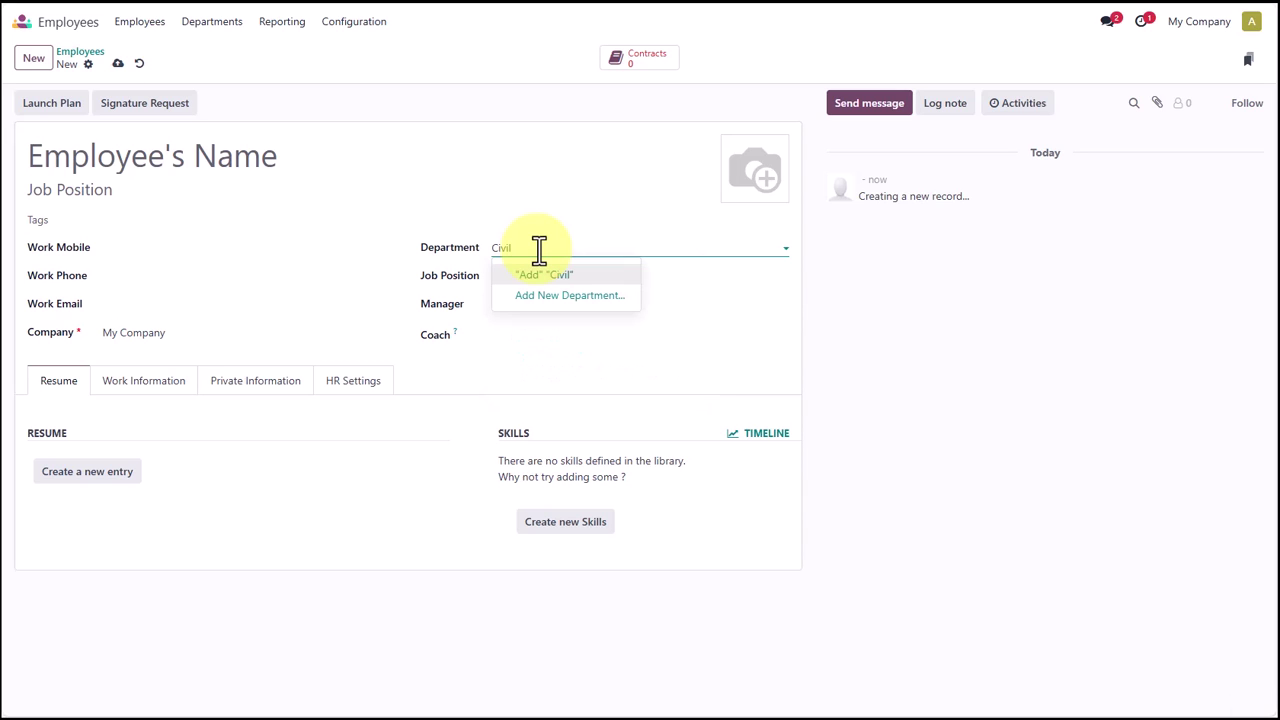
key("BackSpace")
key("BackSpace")
key("BackSpace")
key("BackSpace")
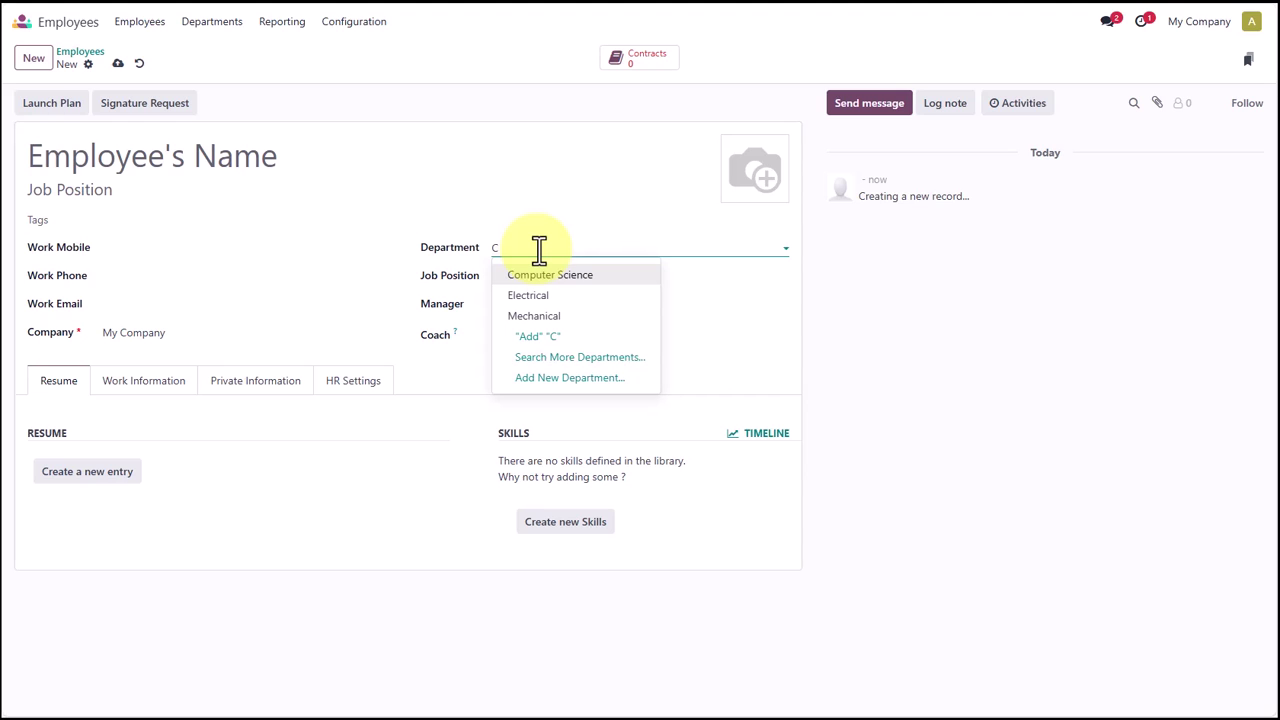
key("BackSpace")
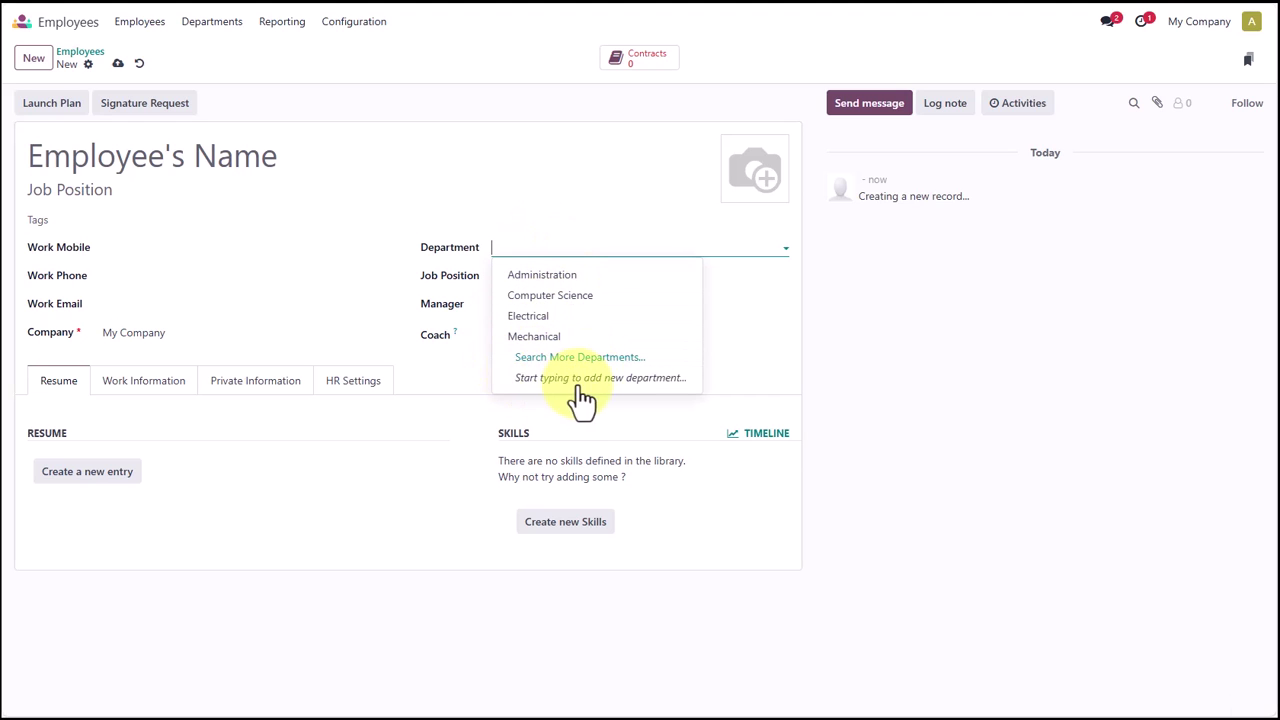
left_click(571, 222)
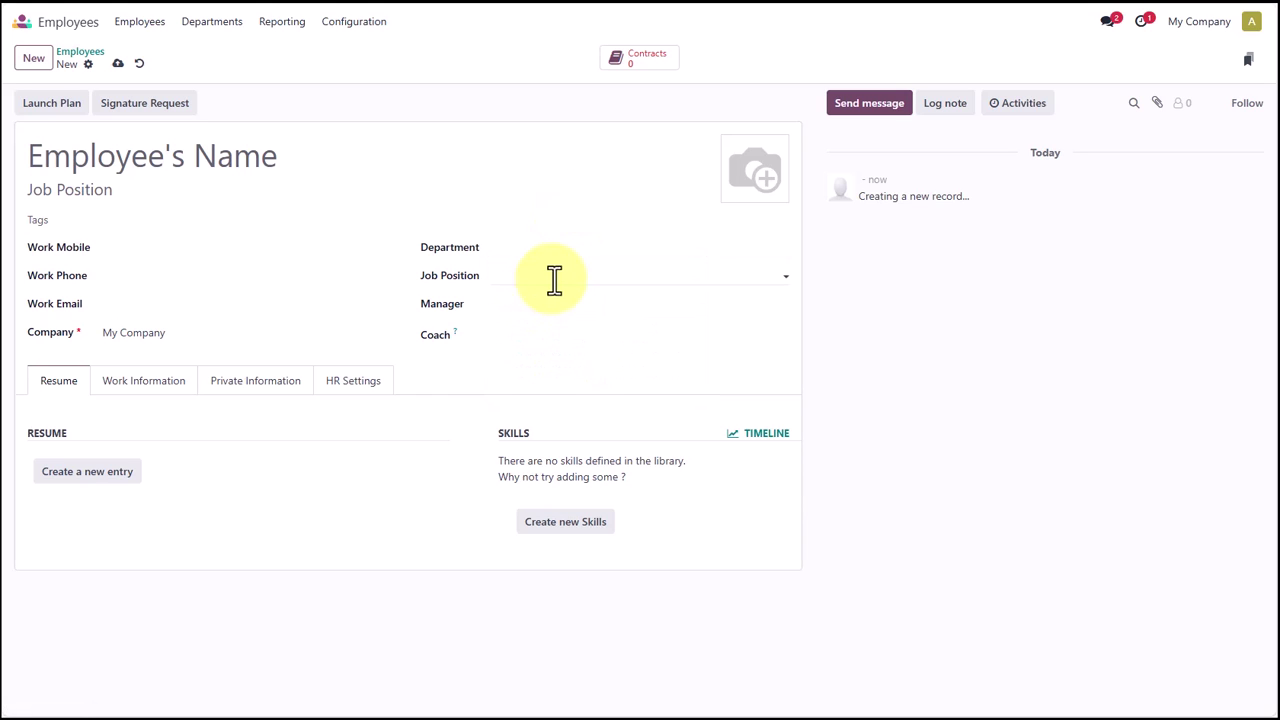
Examine the default Job Position options offered for the entry "Elect", and clear the entry.
left_click(556, 276)
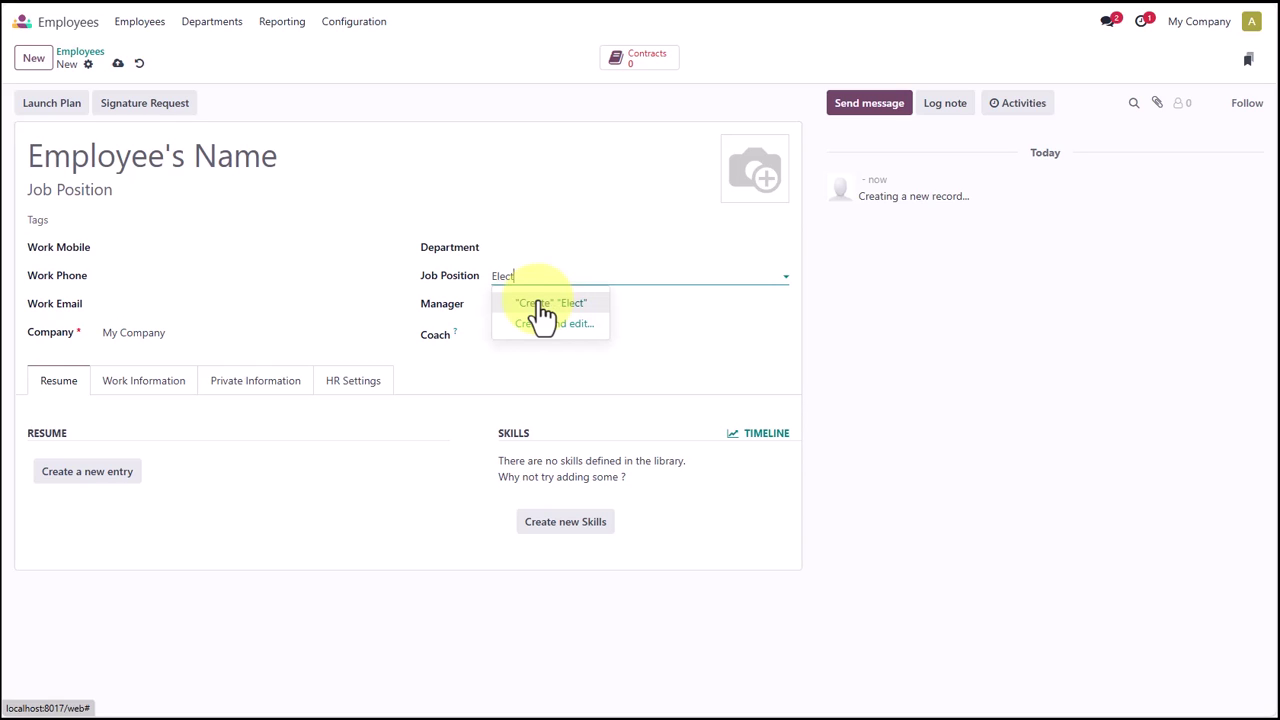
key("BackSpace")
key("BackSpace")
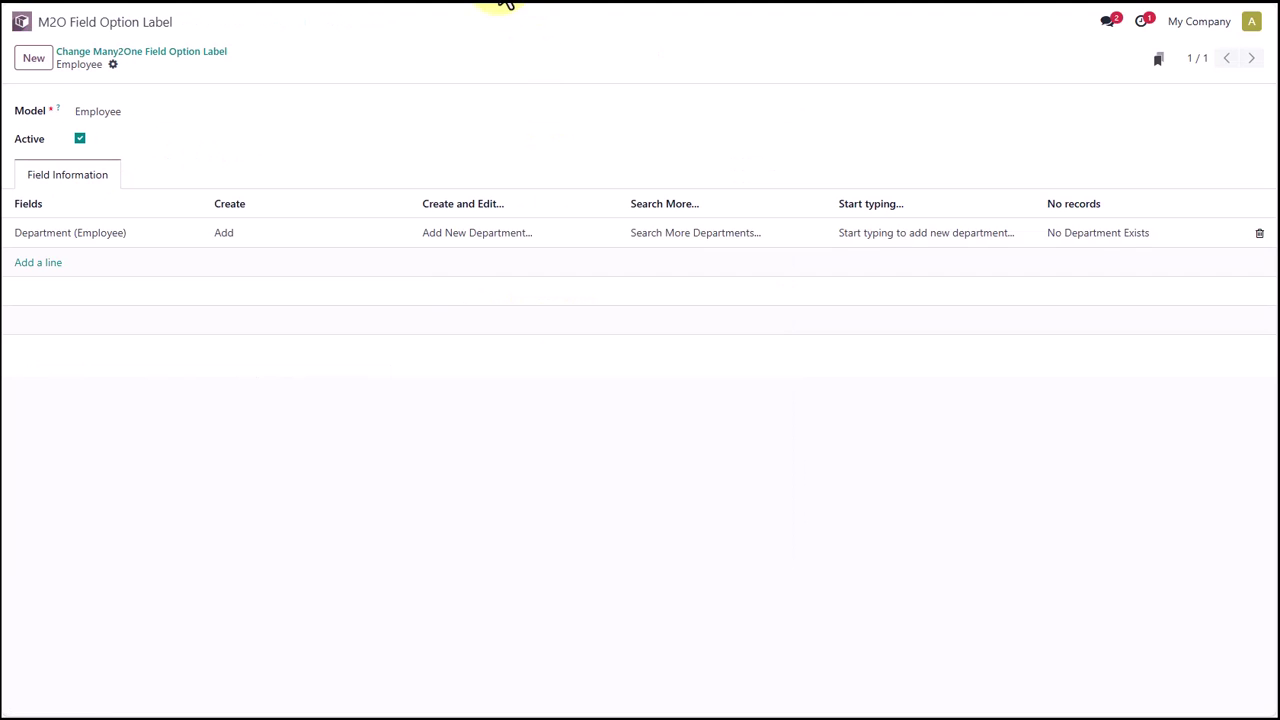
Add a line for the Job Position (Employee) field to the Employee label record, with the Create label "Add".
left_click(38, 263)
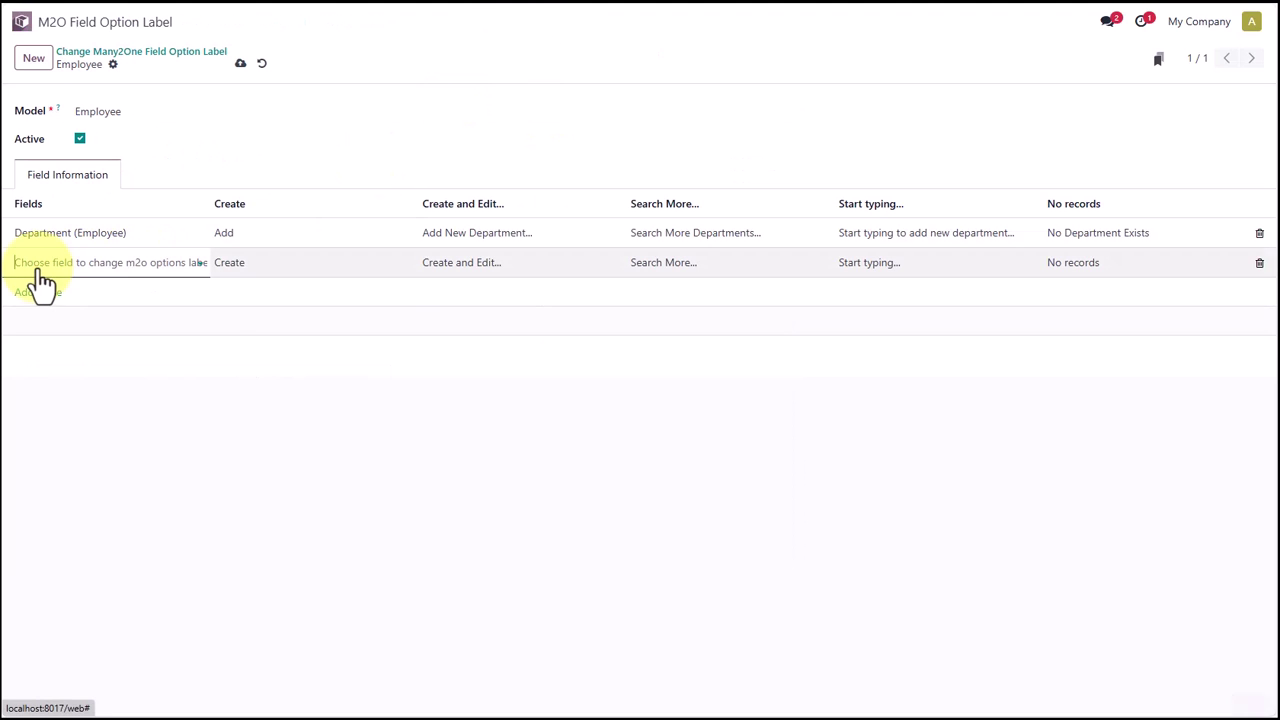
left_click(114, 266)
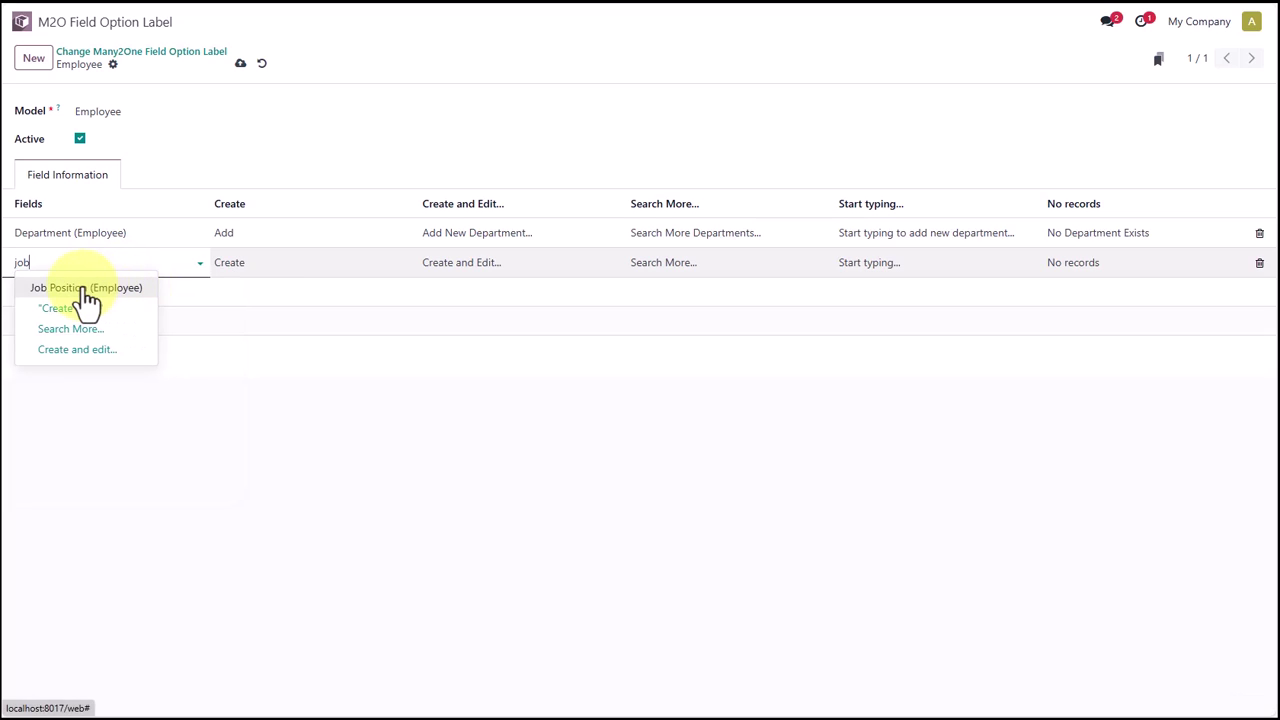
left_click(87, 290)
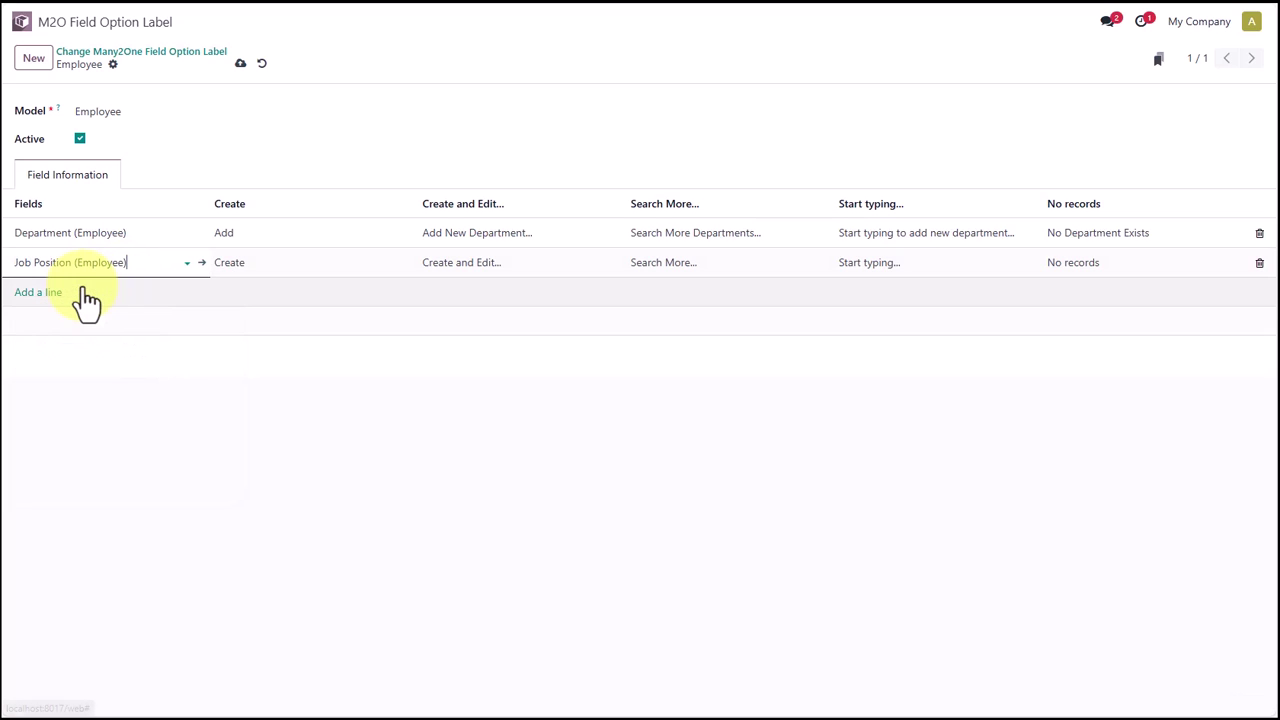
double_click(264, 264)
type("Add")
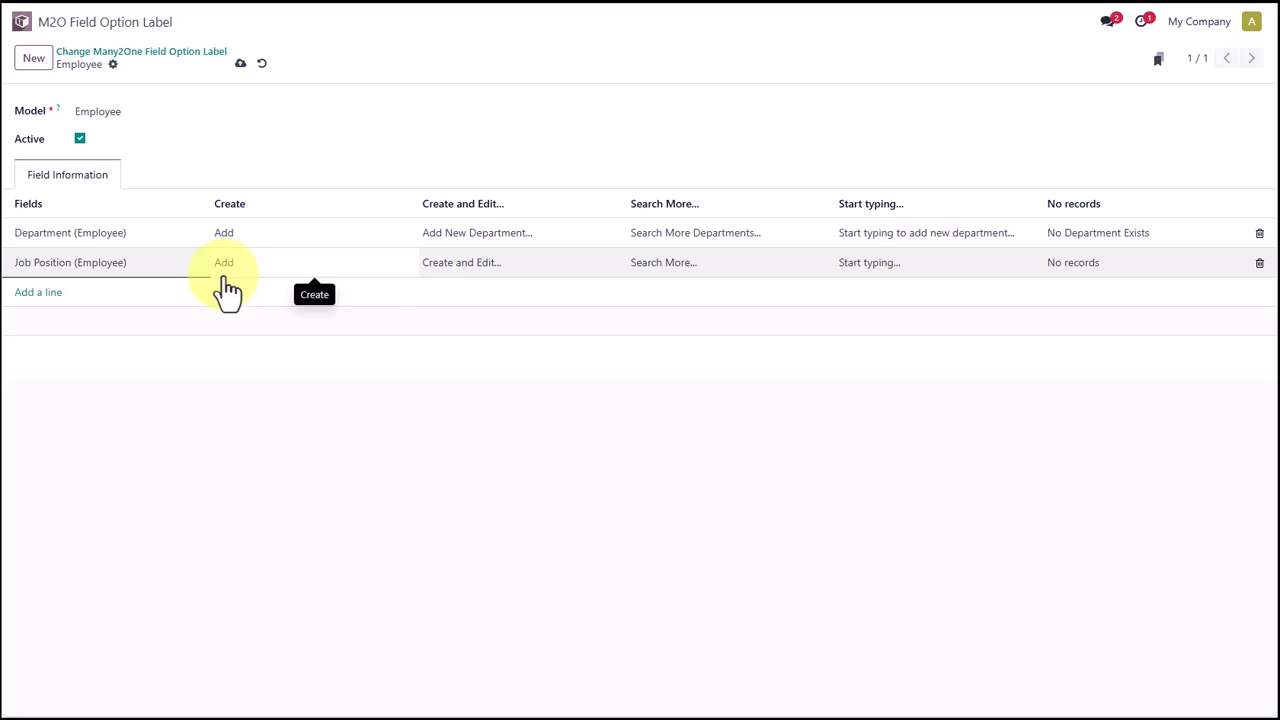
Set the Job Position line's Create and Edit label to "Add New Job..." and Search More label to "Search More Jobs...", saving the record.
left_click(510, 264)
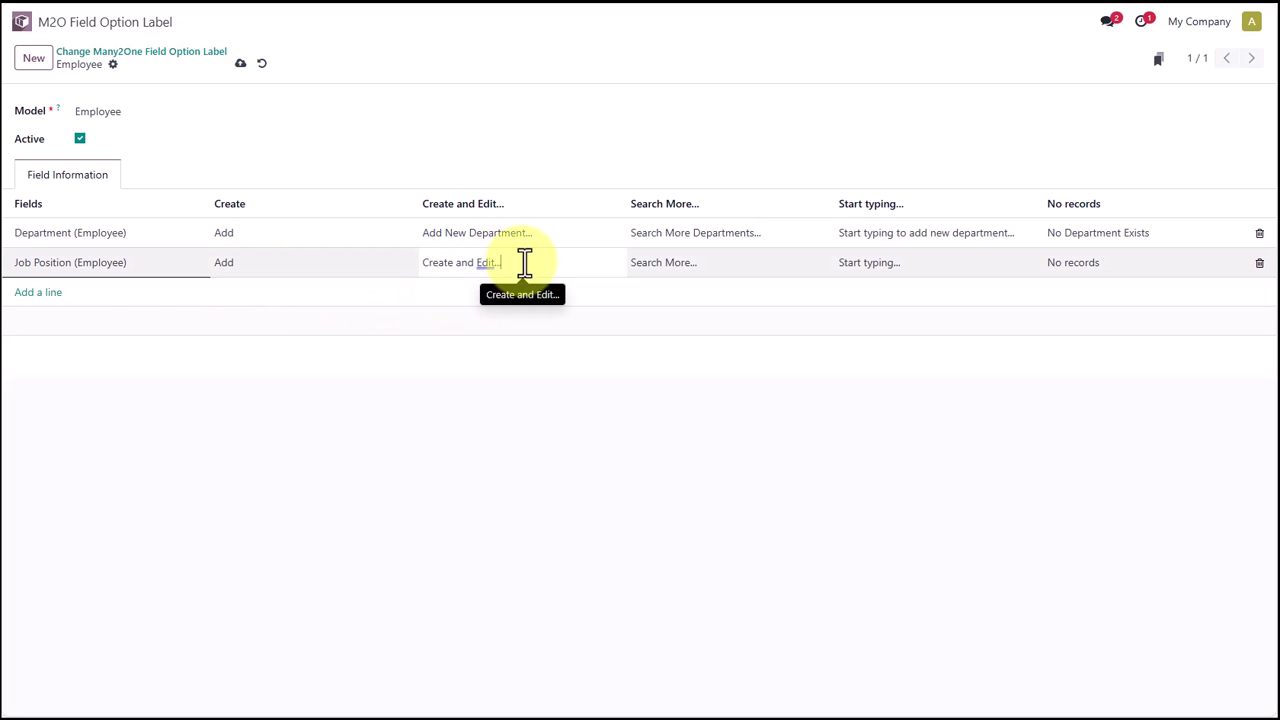
left_click_drag(523, 263, 397, 294)
type("Add New Job")
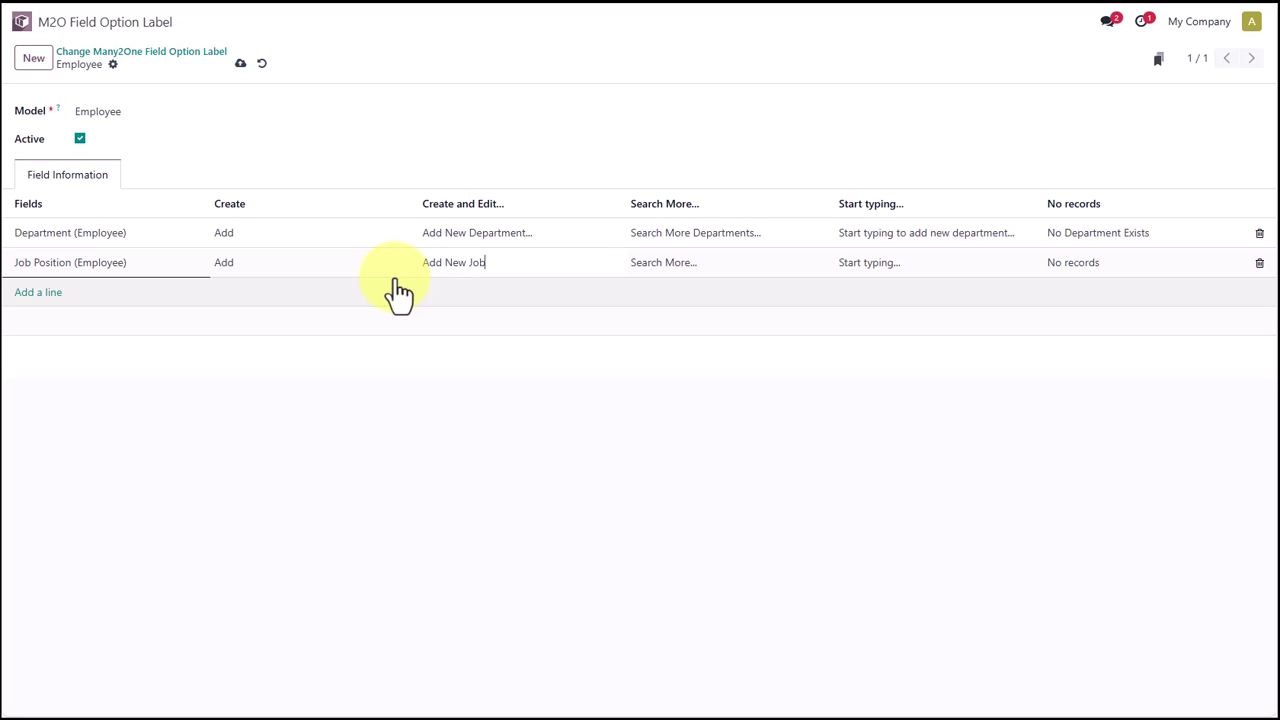
left_click(691, 263)
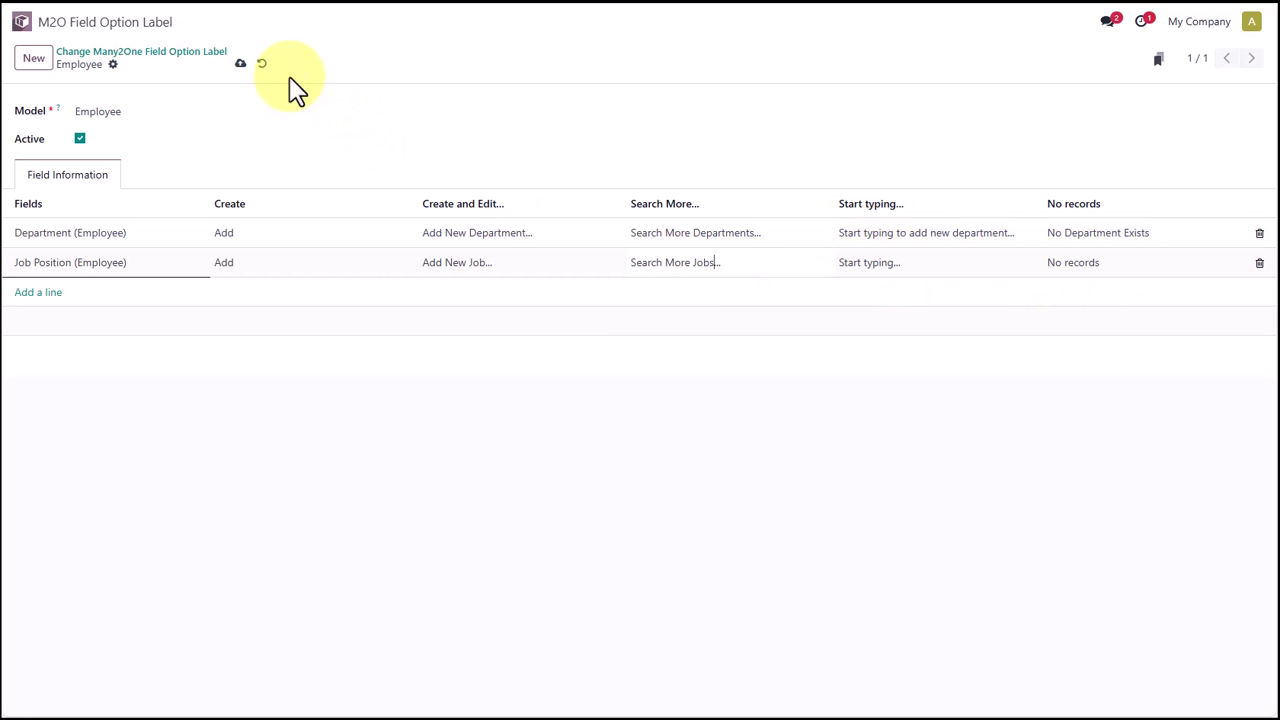
left_click(240, 64)
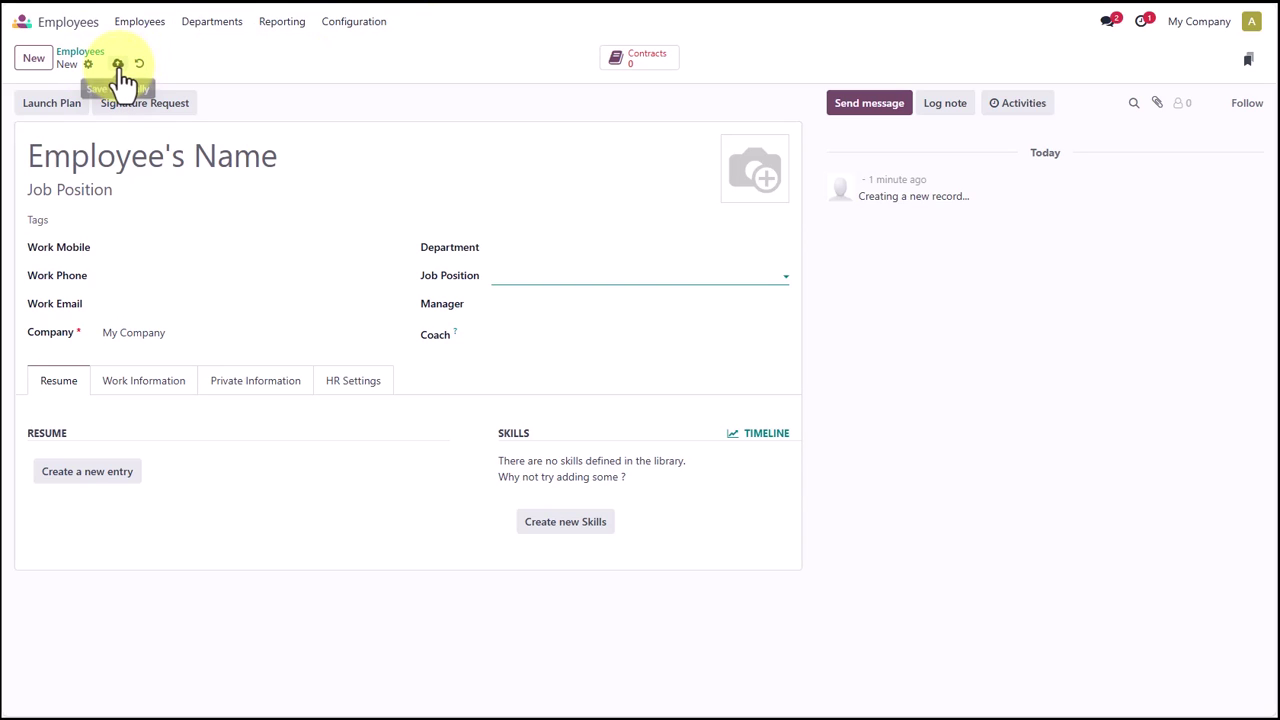
Reload the new employee form, examine the Job Position options offered for the entry "Test", and clear the entry.
left_click(118, 66)
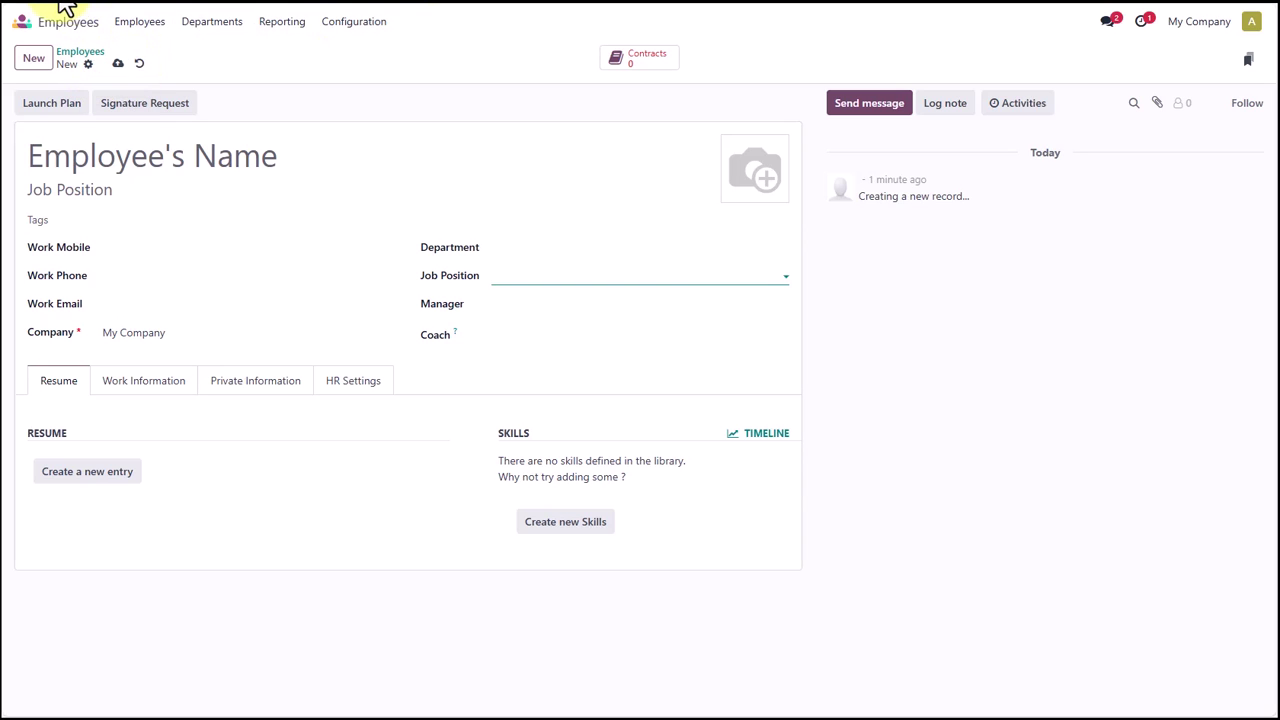
key("F5")
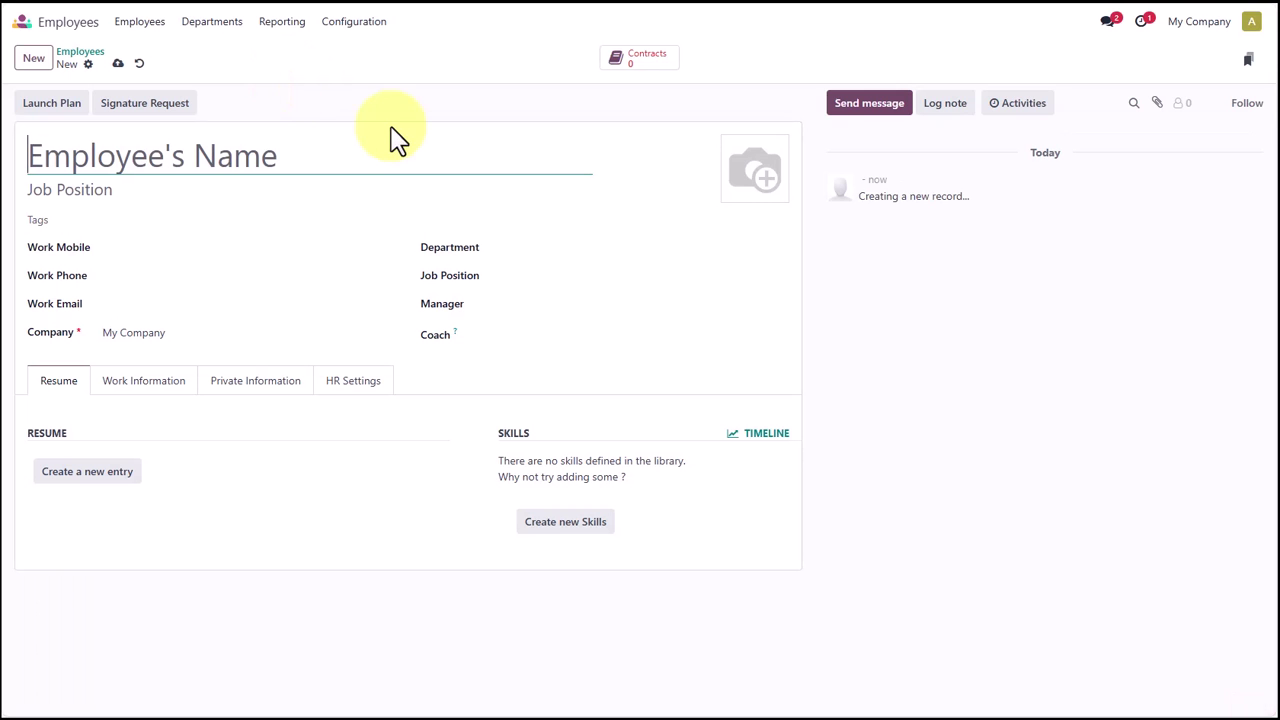
left_click(530, 276)
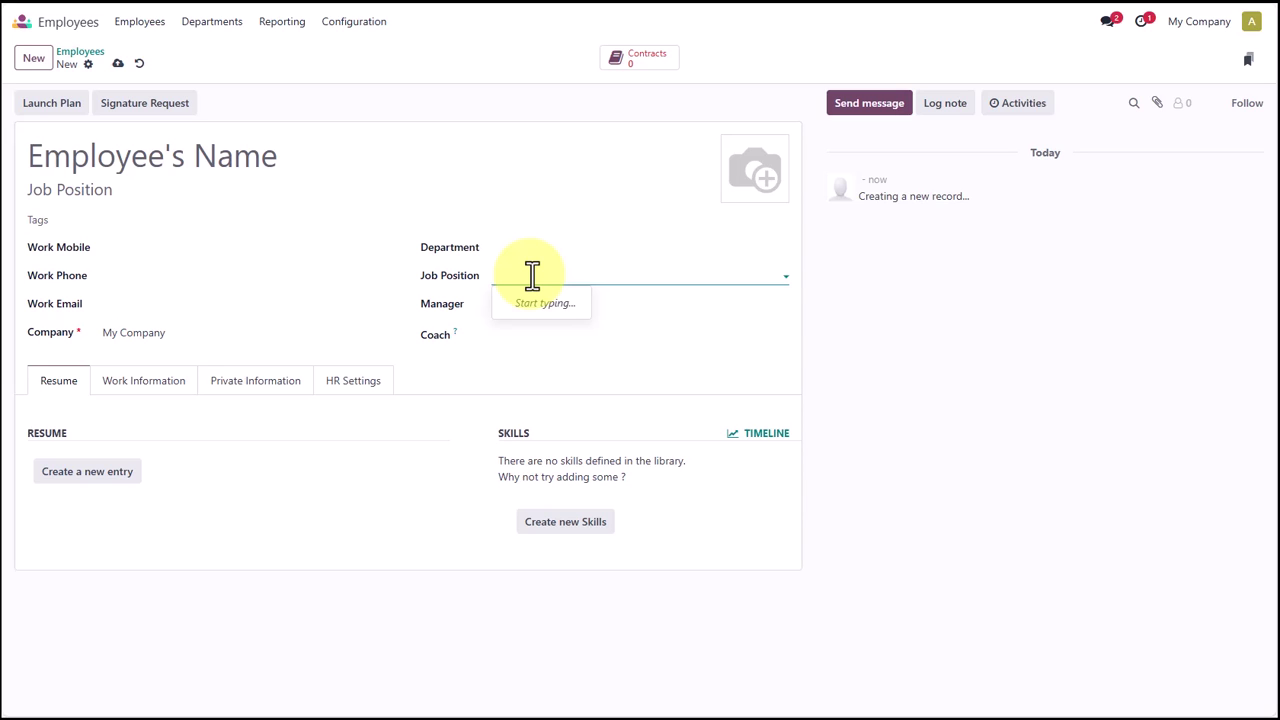
type("Test")
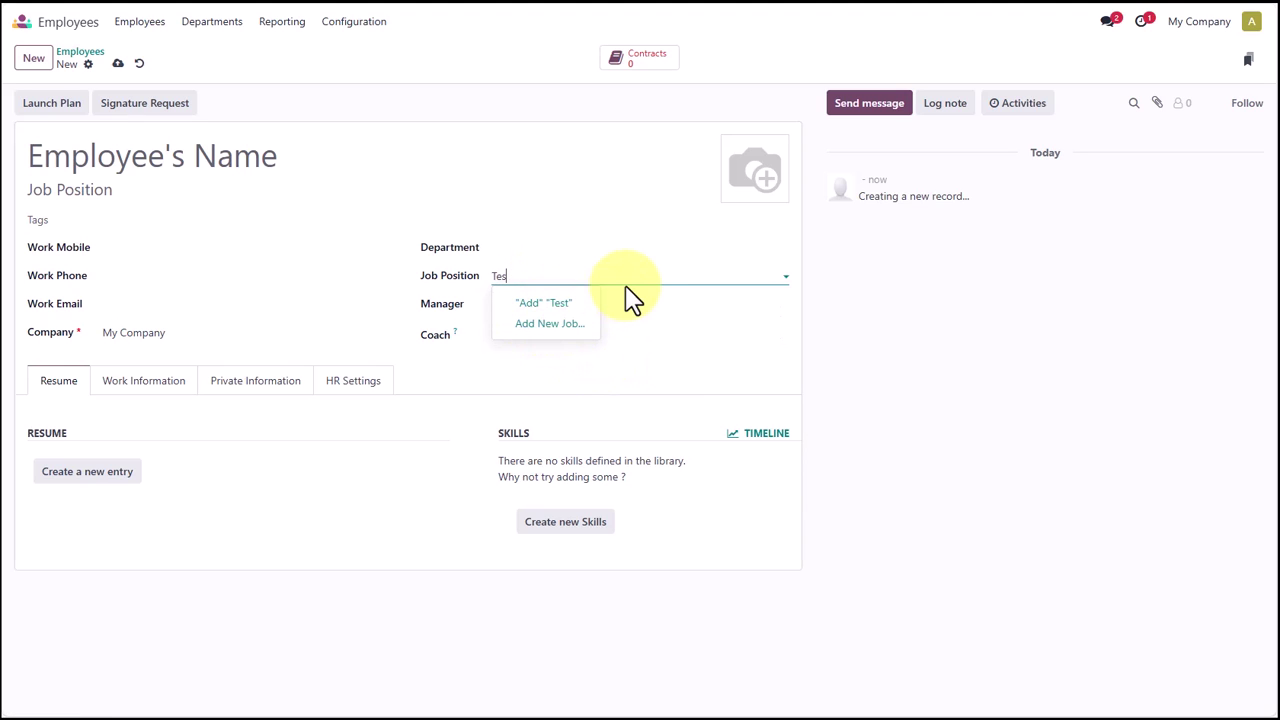
key("BackSpace")
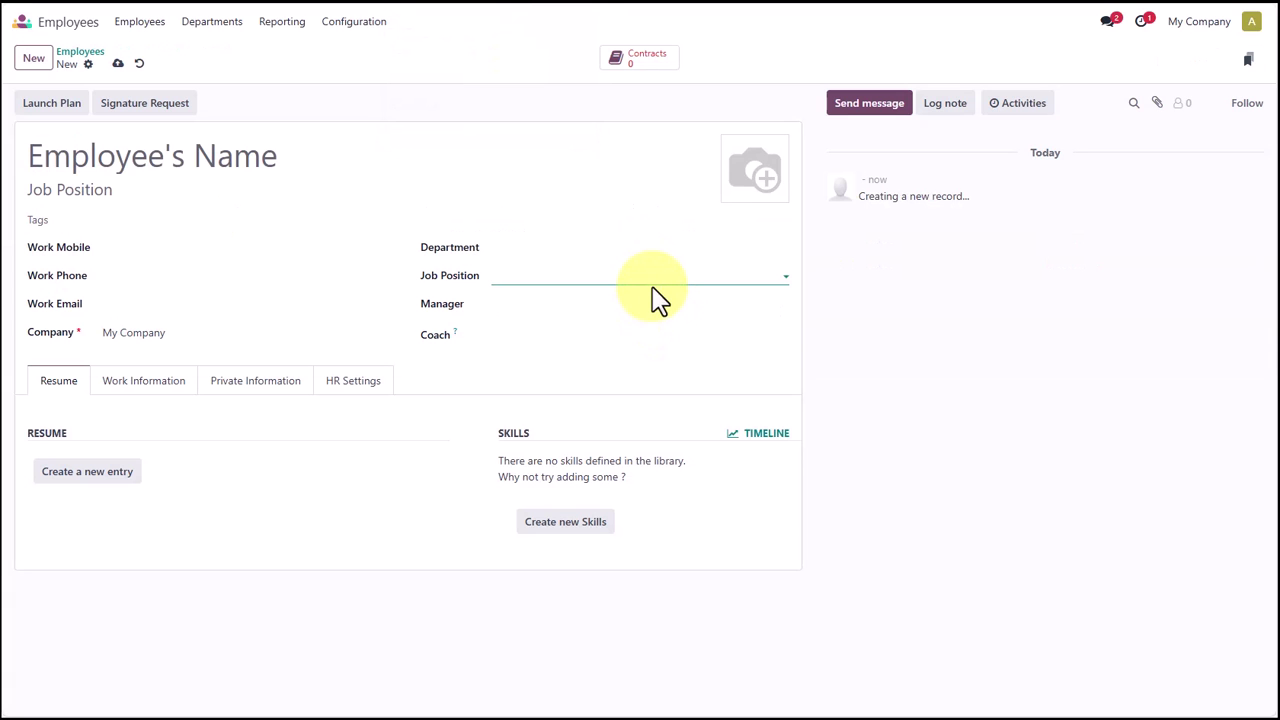
Examine the Job Position options offered for the entry "abc", and compare them with the options of the Manager and Coach fields.
left_click(655, 280)
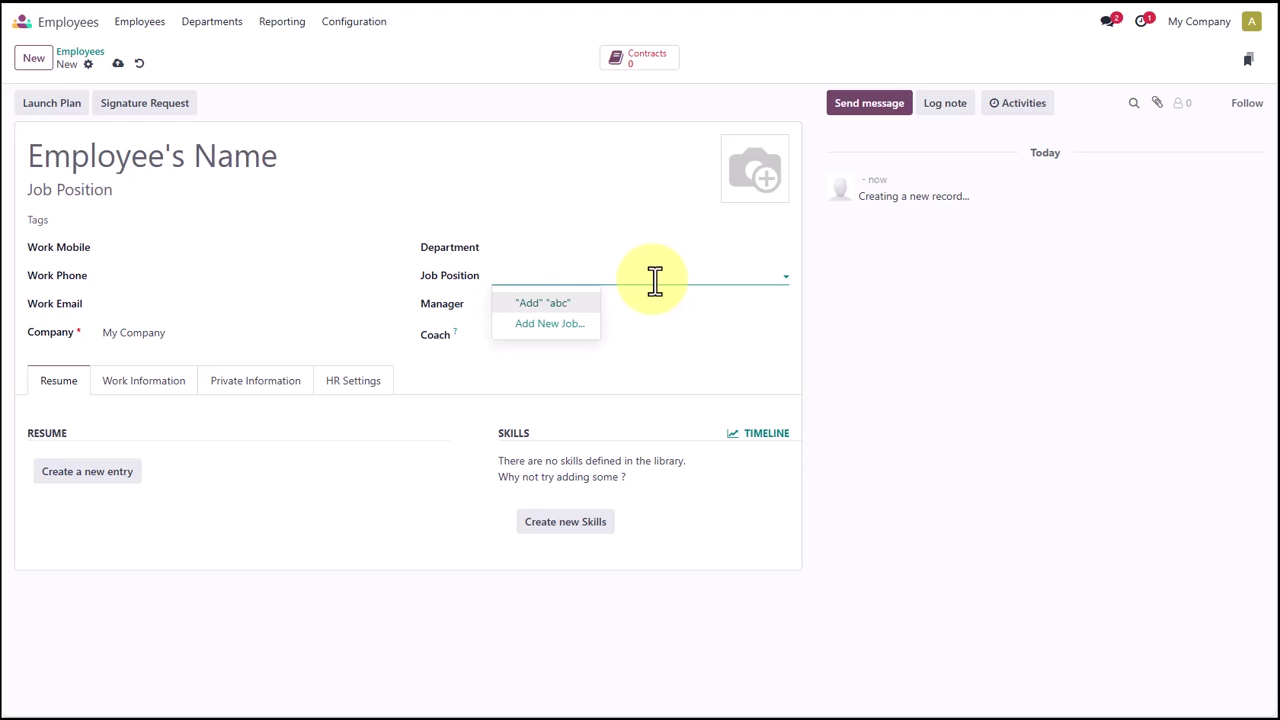
left_click(569, 197)
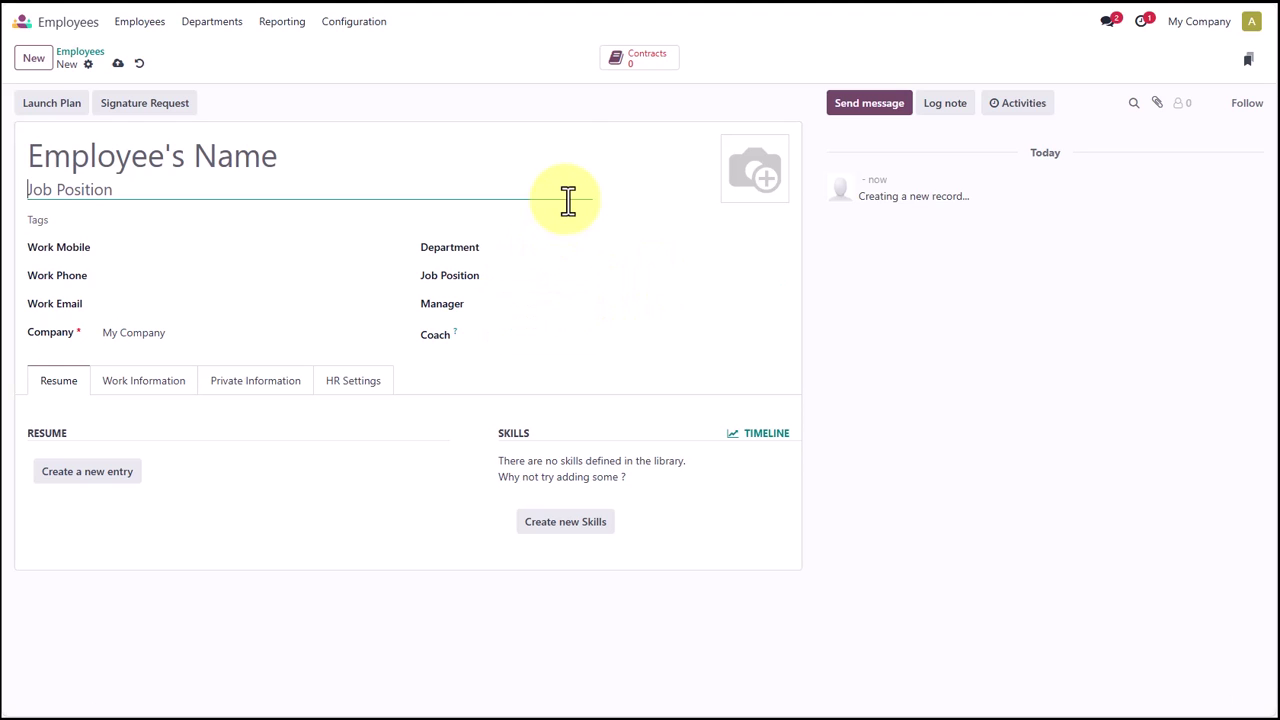
left_click(580, 310)
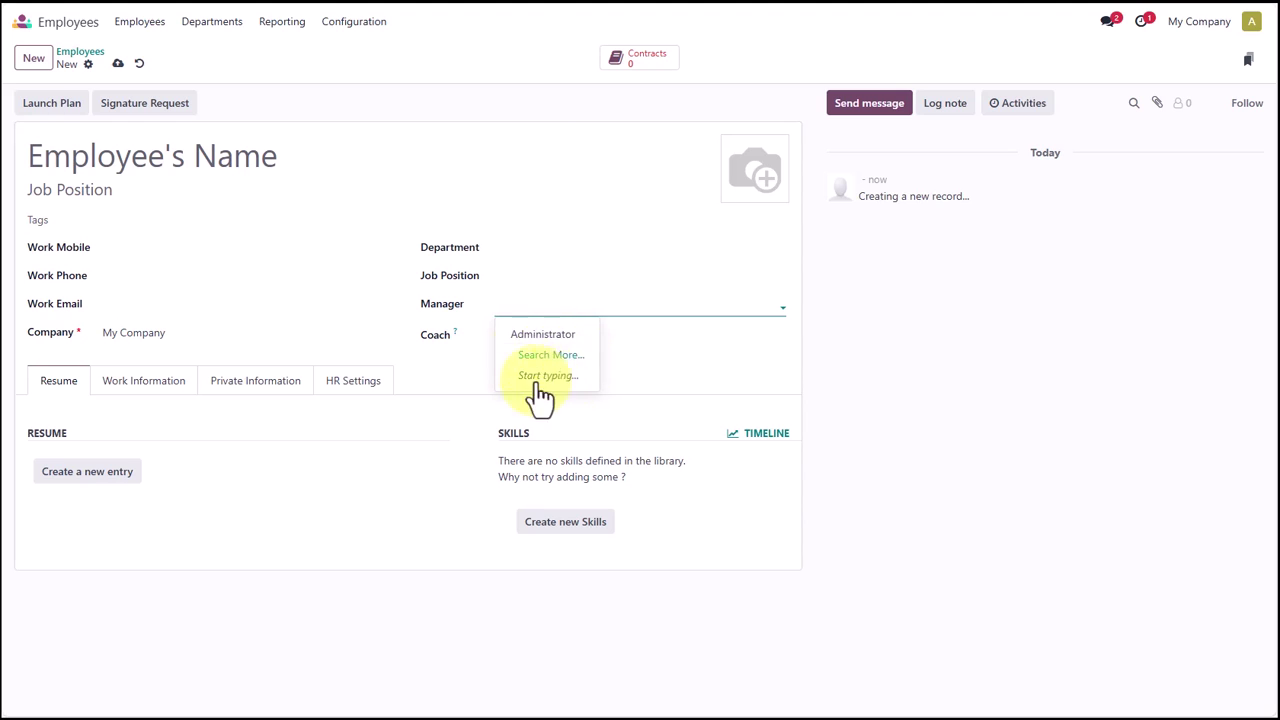
left_click(562, 275)
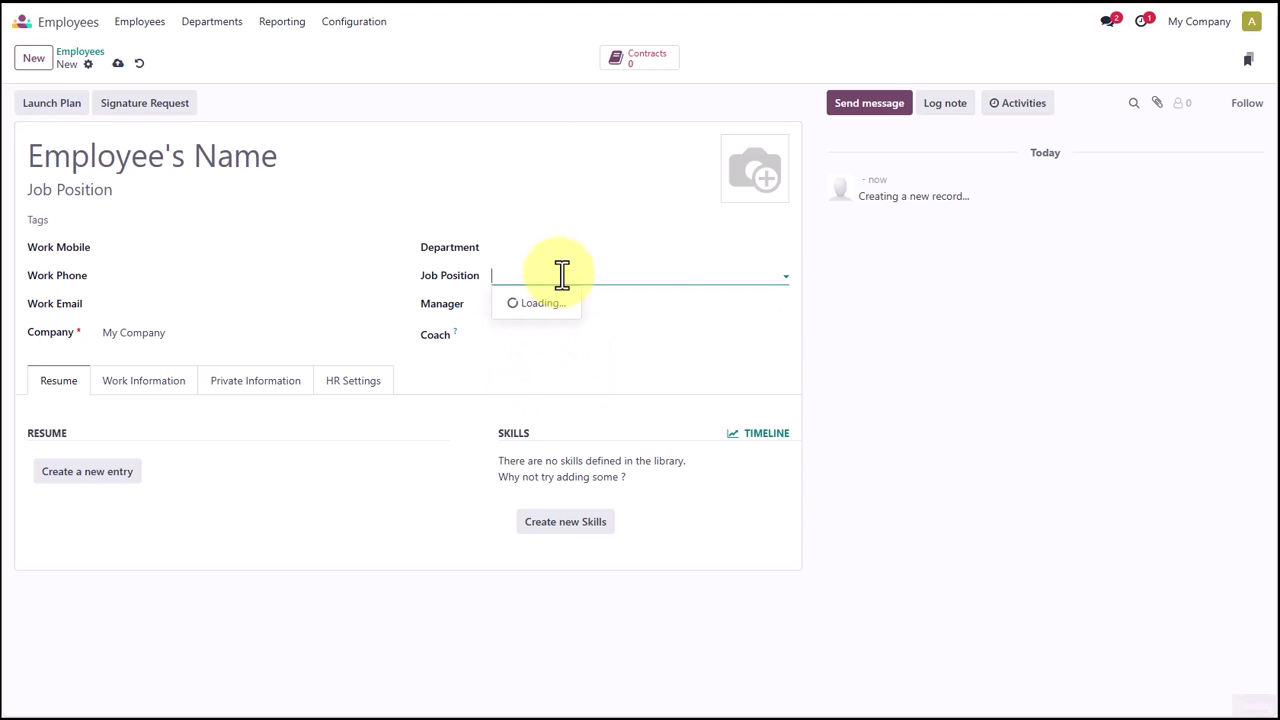
left_click(624, 307)
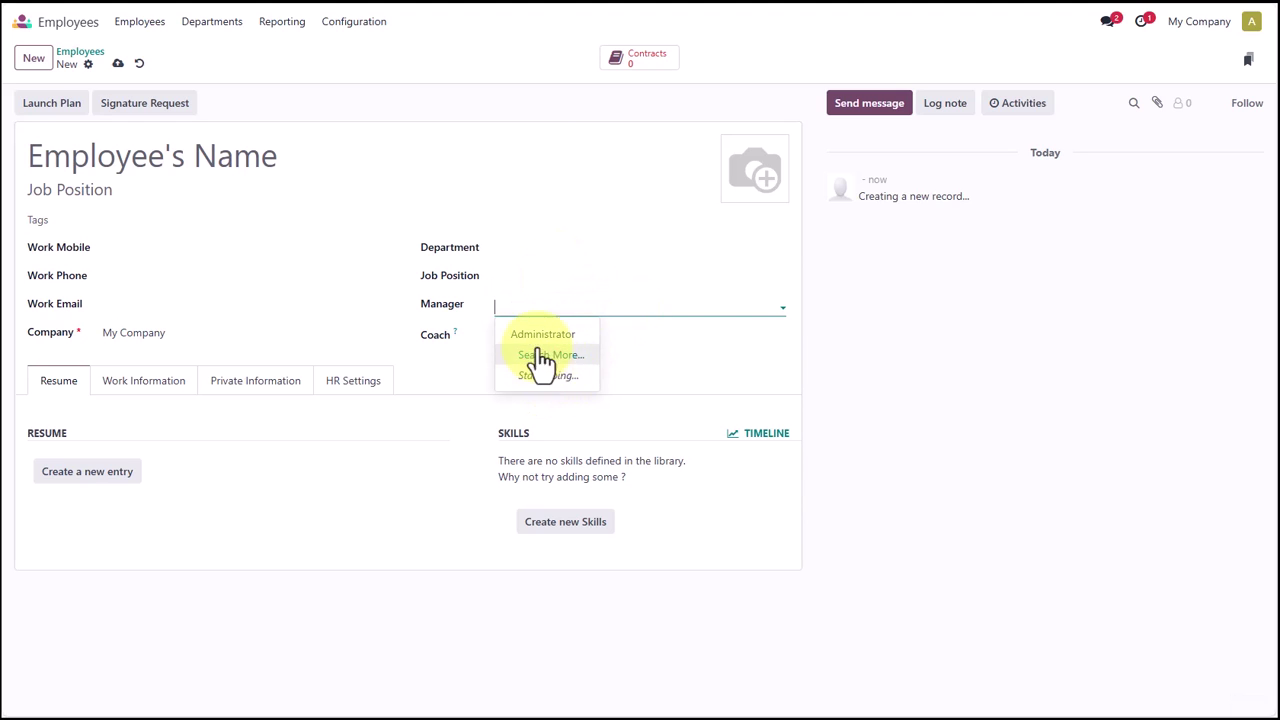
left_click(646, 340)
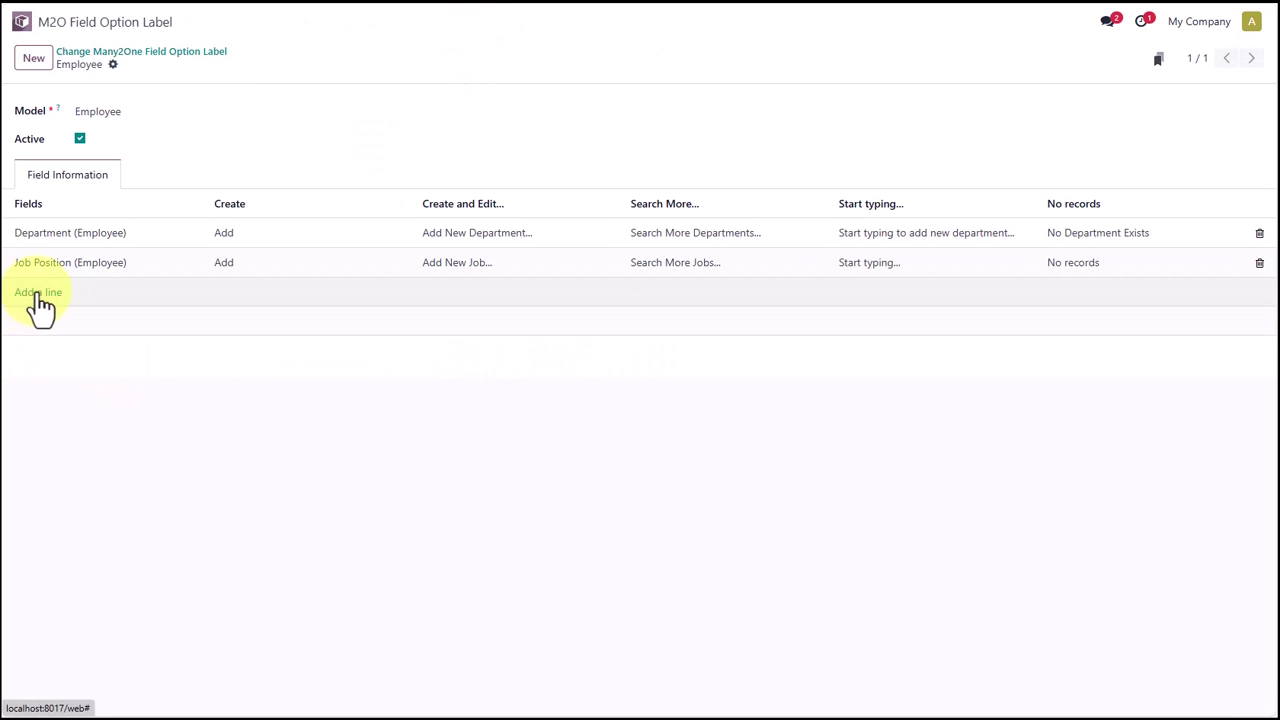
left_click(40, 293)
left_click(80, 294)
type("coach")
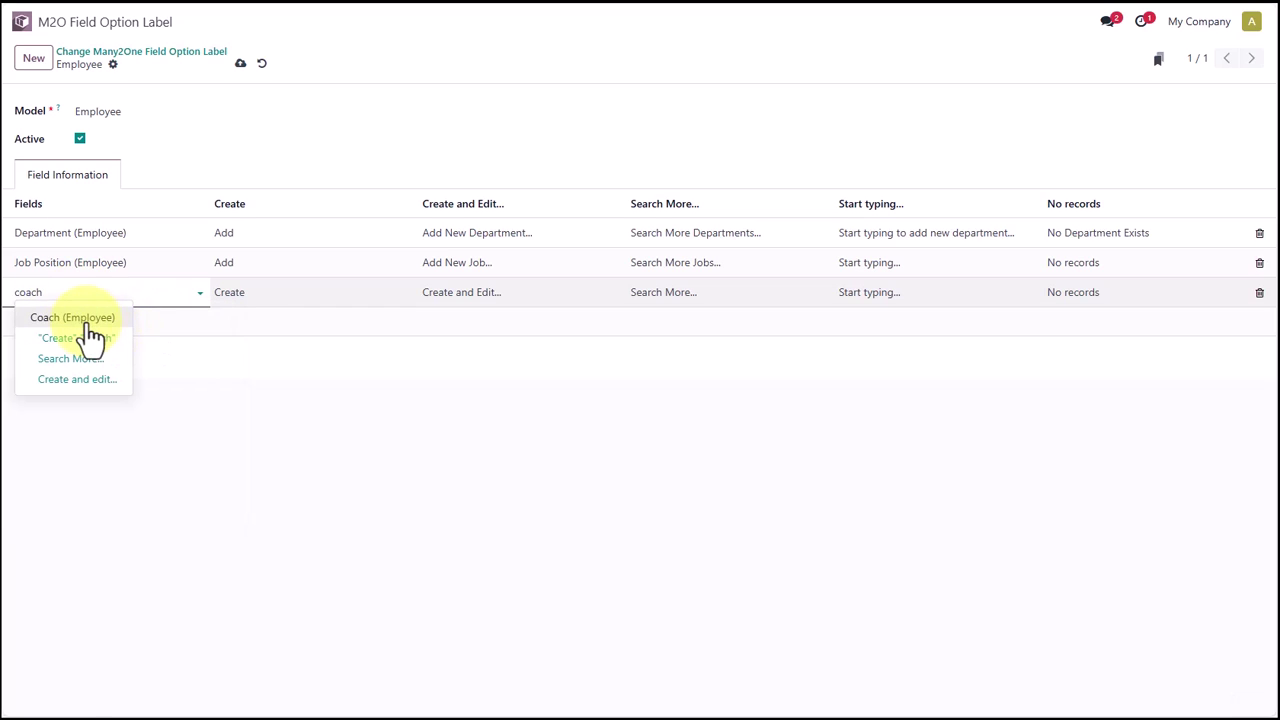
left_click_drag(62, 291, 6, 292)
key("Escape")
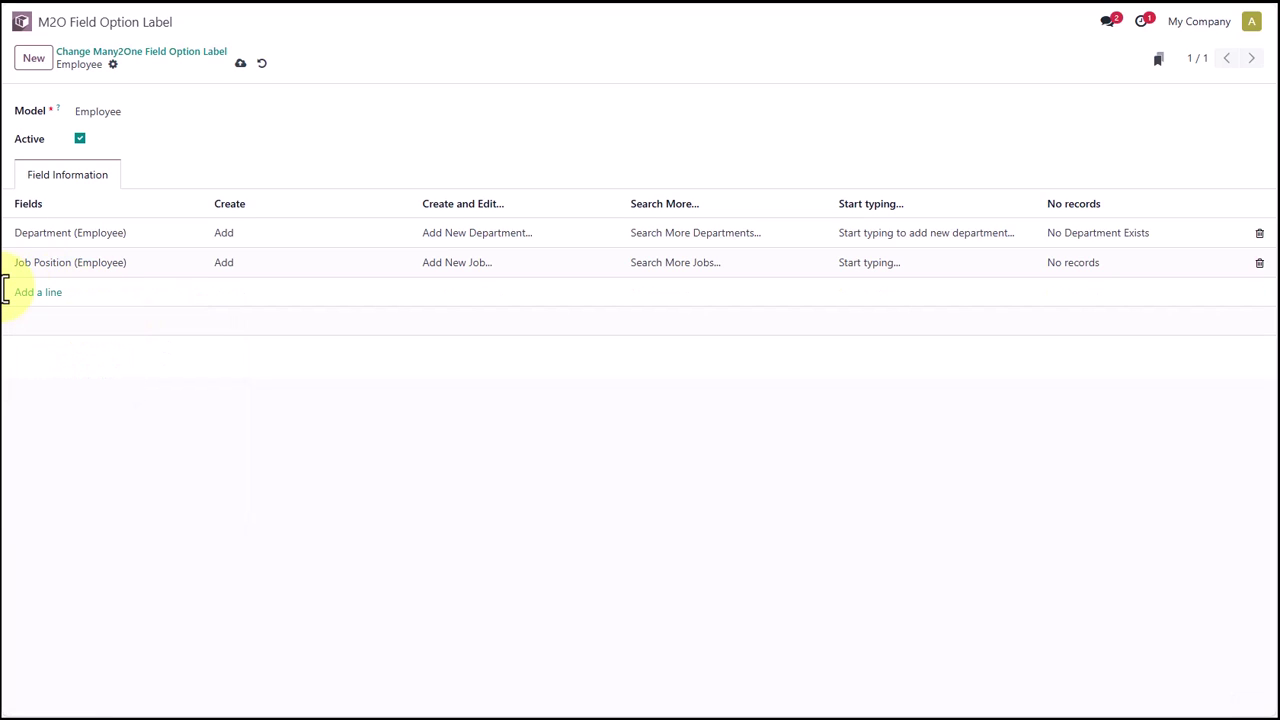
left_click(49, 293)
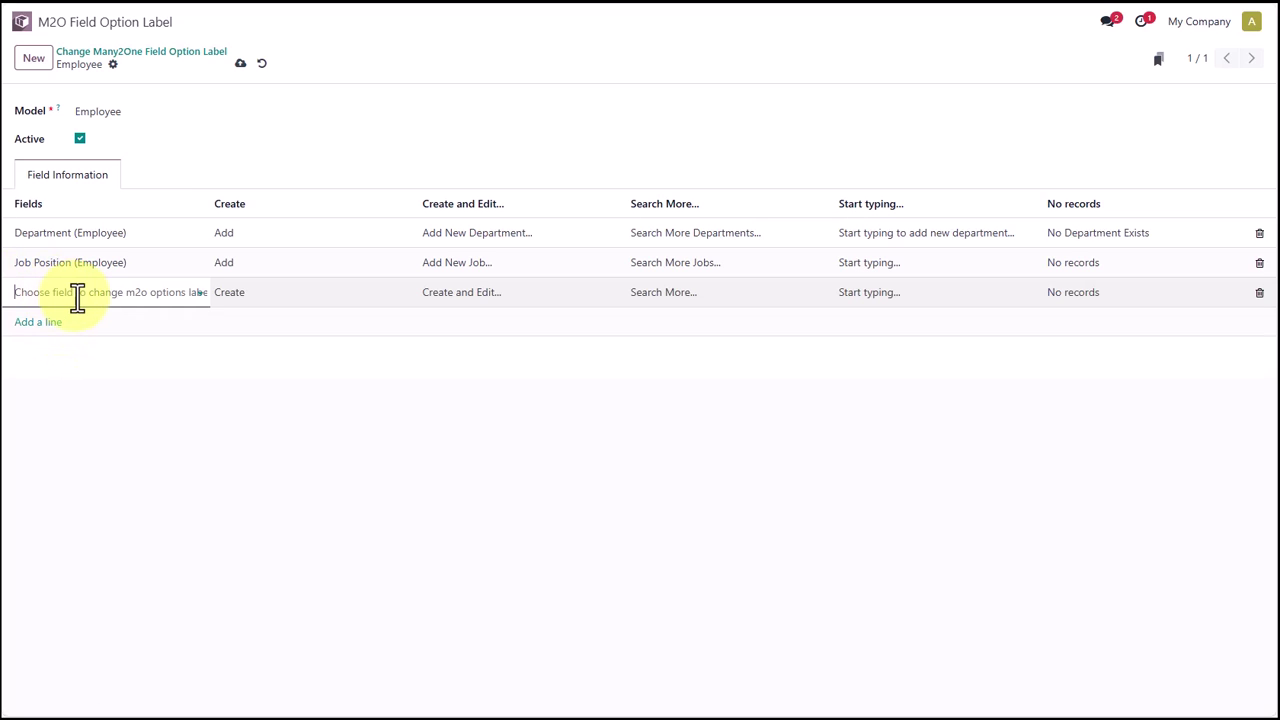
left_click(80, 296)
type("manager")
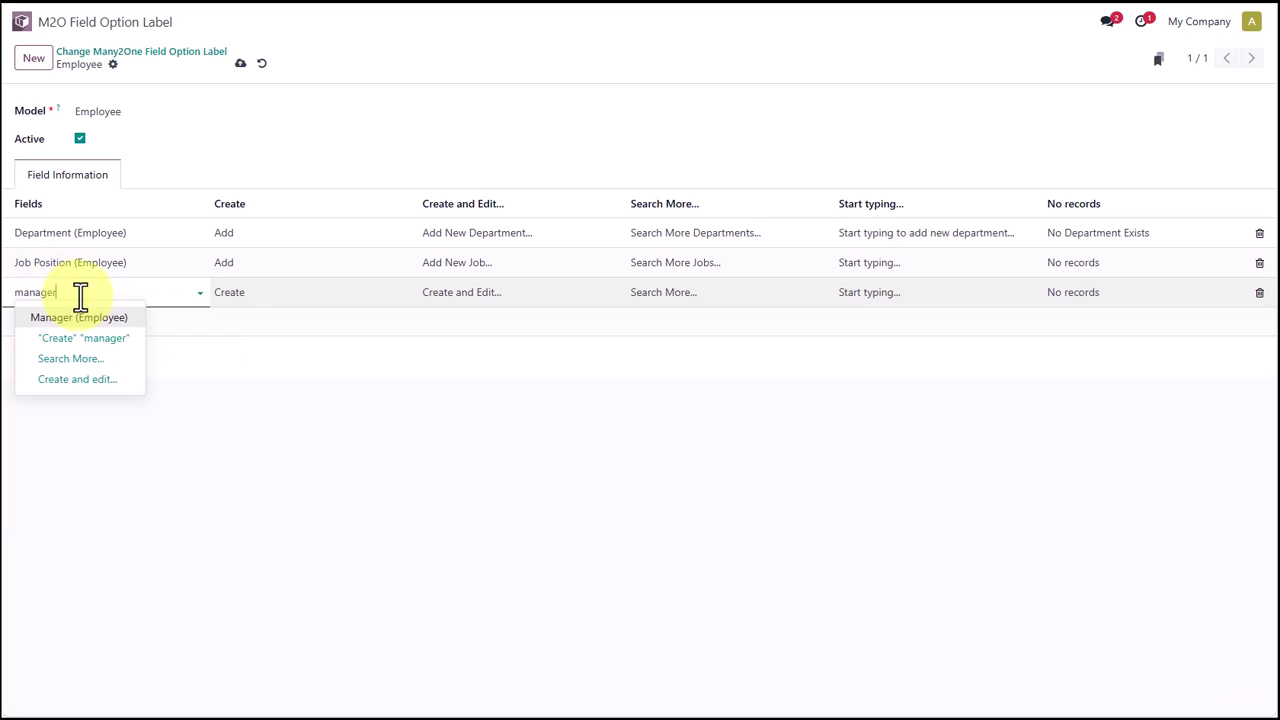
left_click(5, 300)
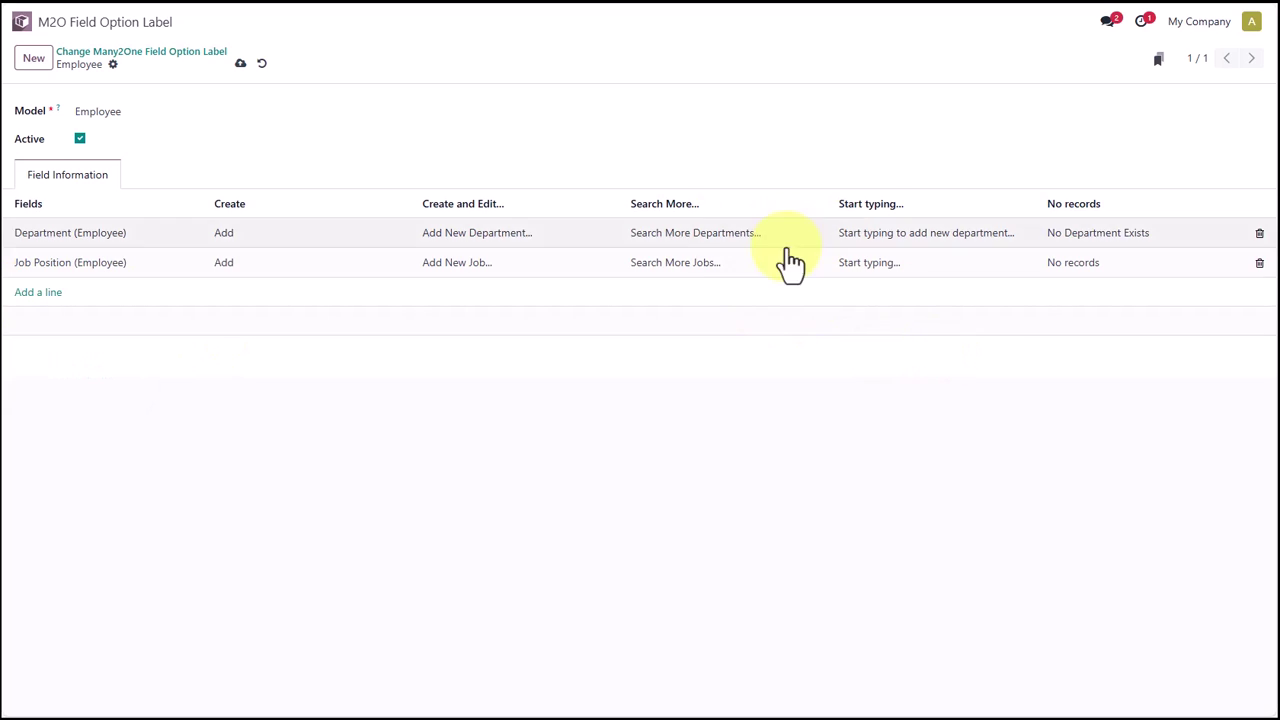
left_click(241, 63)
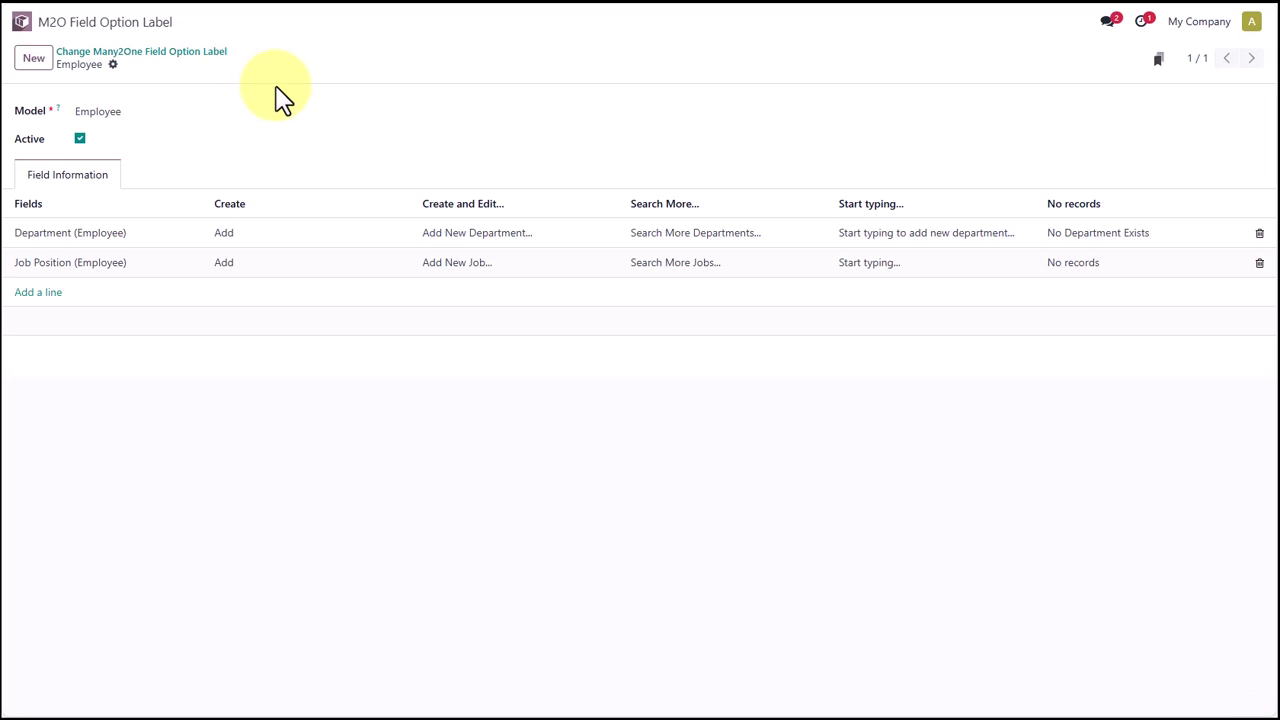